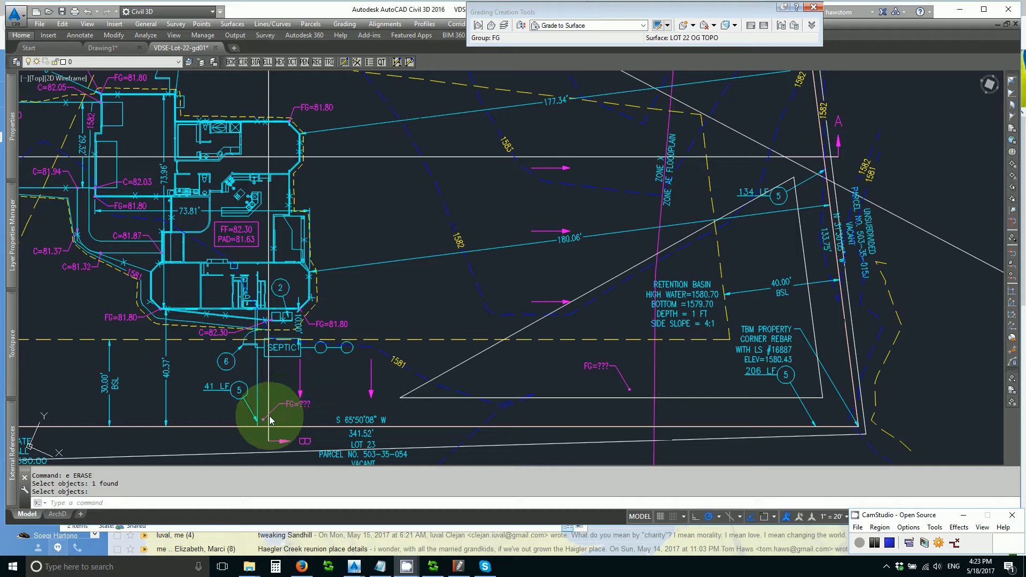
- Draw a short line across the triangle's sharp tip nearest the septic area
click(400, 408)
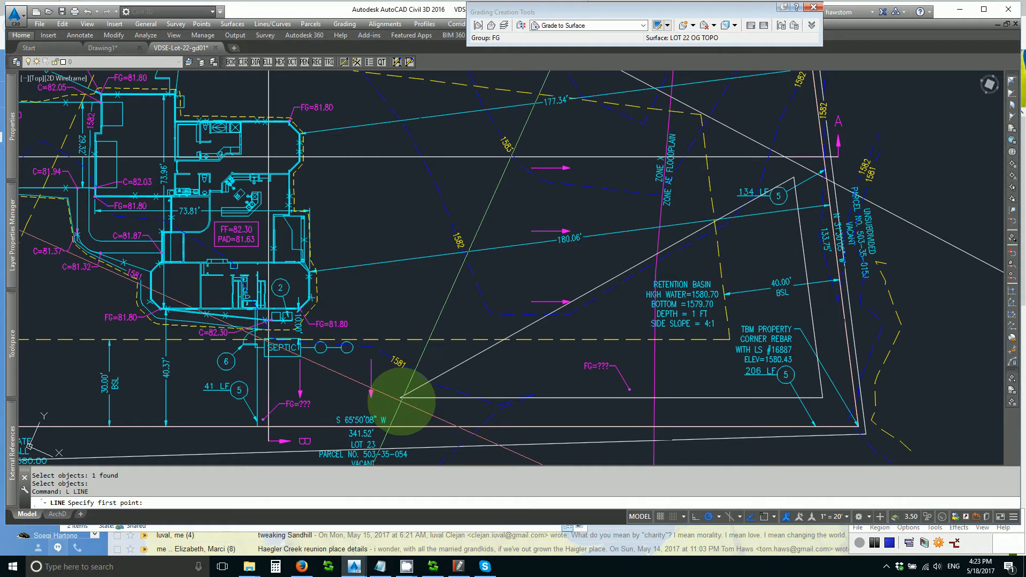
scroll(398, 397, up, 4)
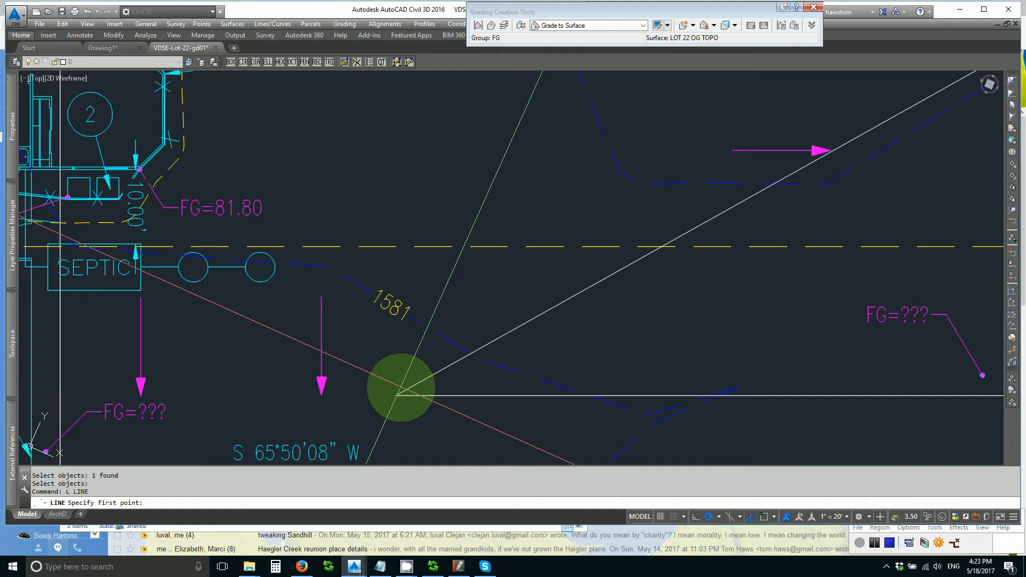
click(398, 394)
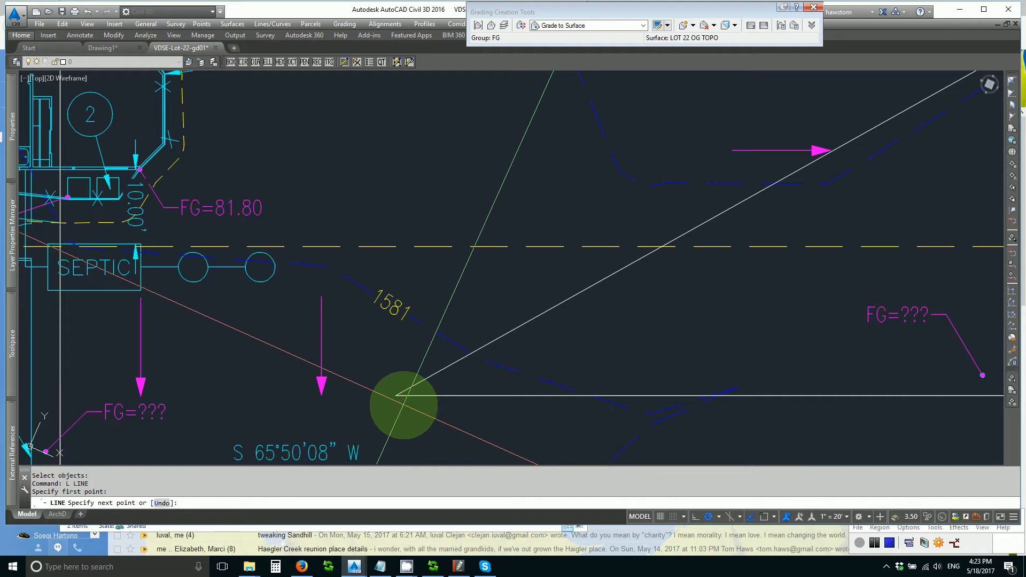
scroll(399, 396, up, 6)
click(398, 396)
key(Return)
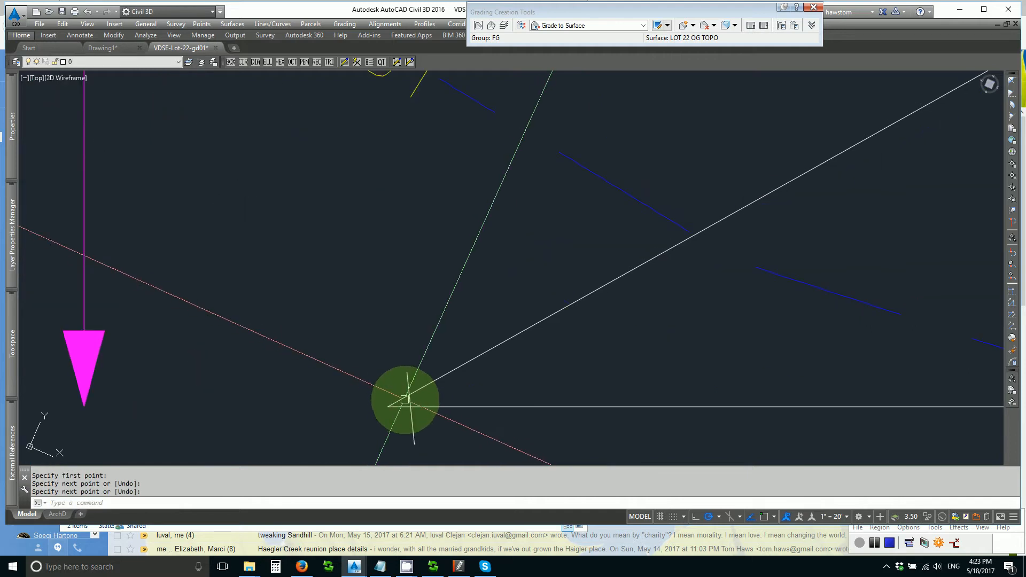
- Trim off the triangle's tip beyond the short crossing line, and erase that cutting line
text(tr)
key(Return)
click(414, 422)
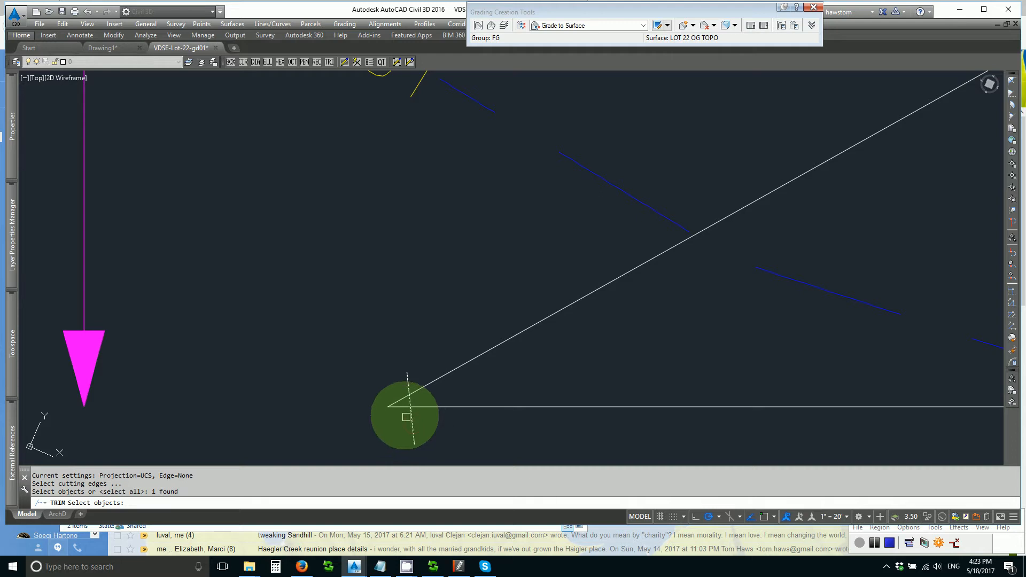
key(Return)
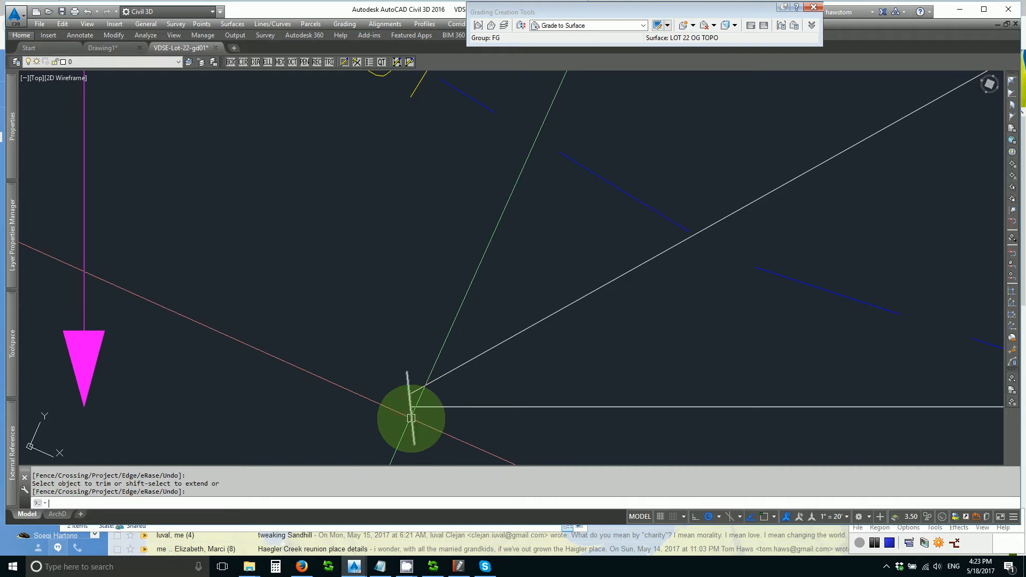
key(Escape)
text(e)
key(Return)
click(411, 419)
key(Return)
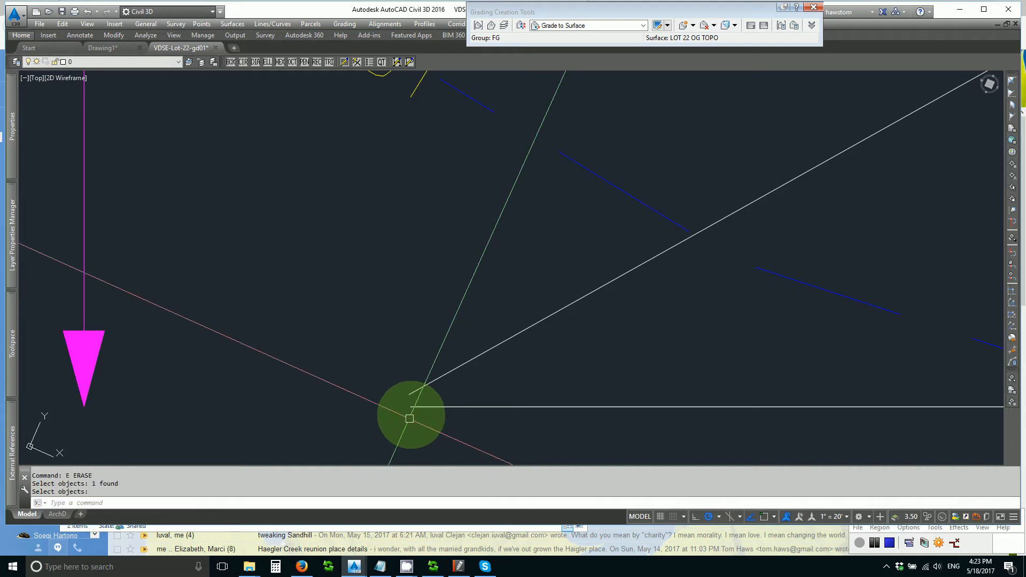
- Draw lines from one open end of the trimmed triangle to the centre of the FG=??? point beside the 41 LF callout and back to the other end
text(endp)
key(Return)
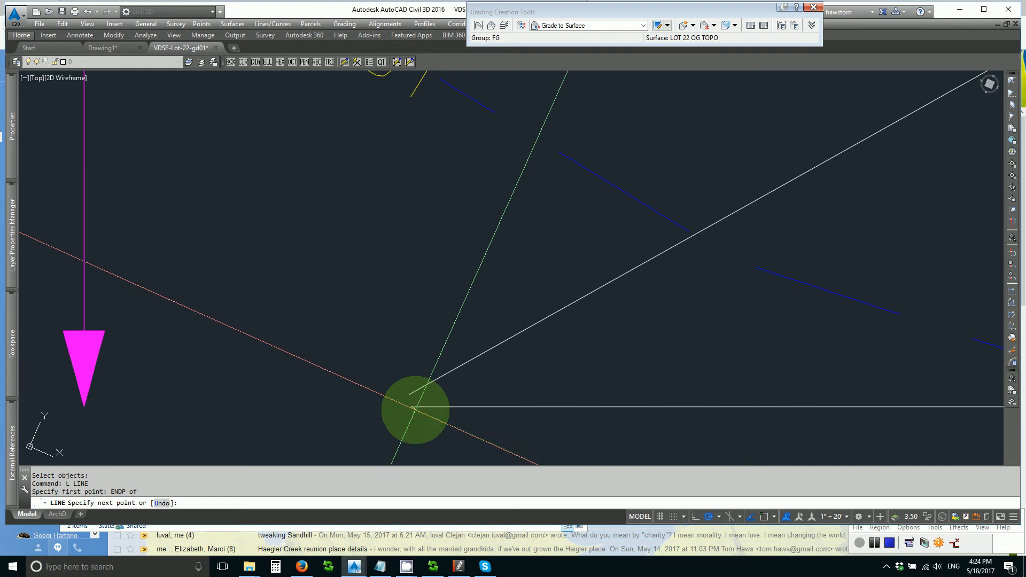
scroll(422, 412, down, 5)
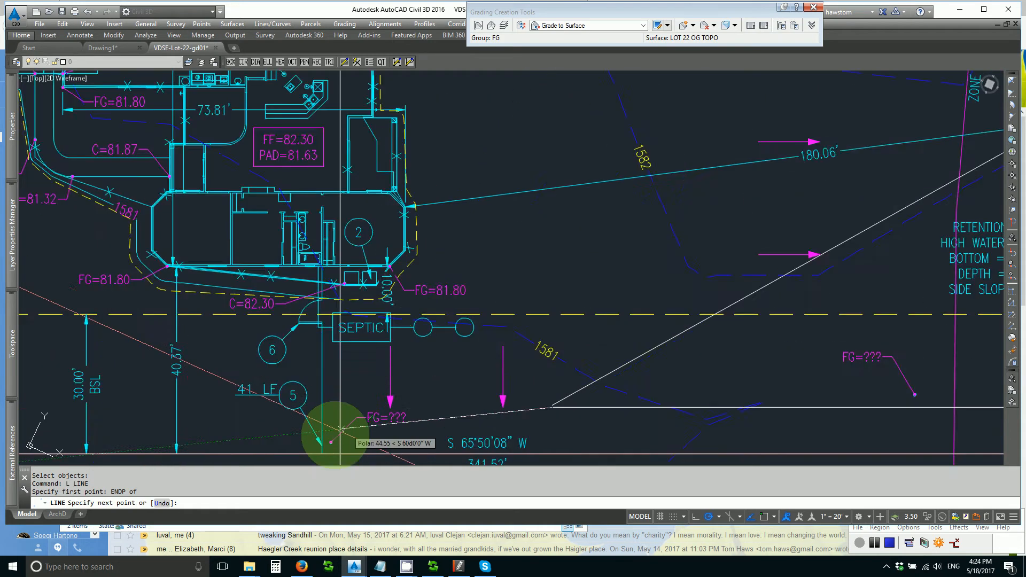
scroll(337, 432, up, 5)
text(cen)
key(Return)
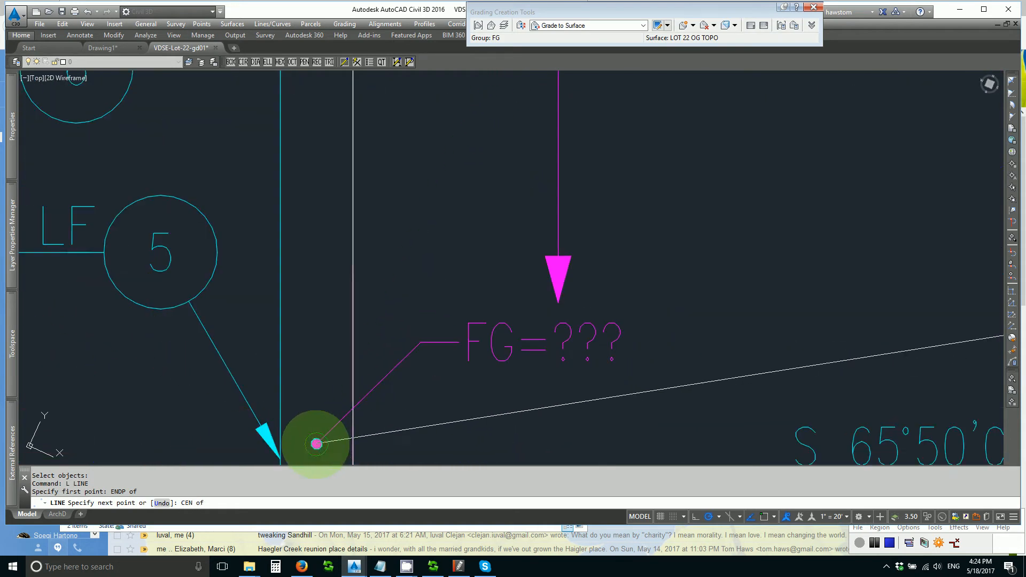
click(317, 443)
scroll(412, 413, down, 5)
text(endp)
key(Return)
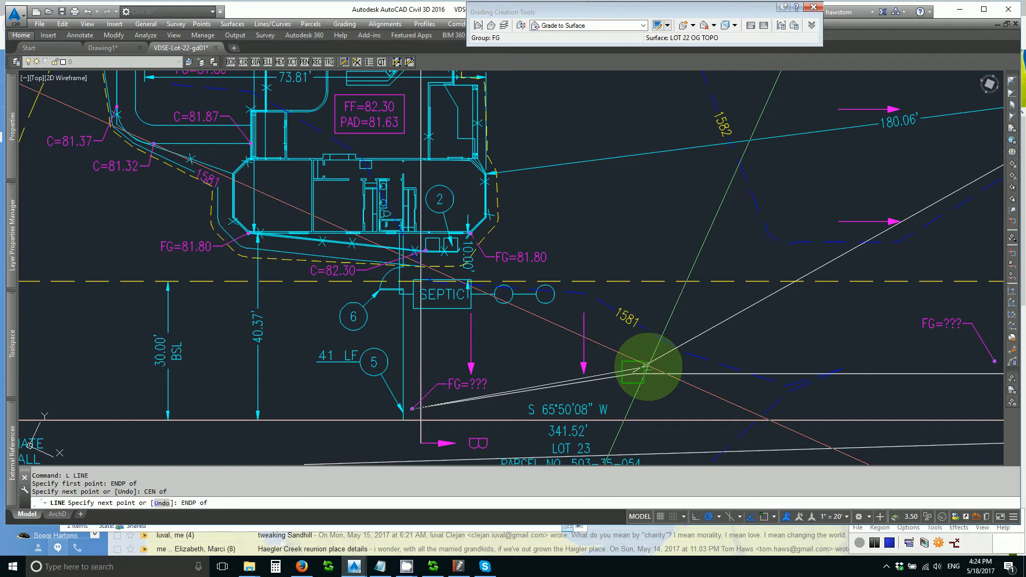
click(648, 367)
scroll(637, 394, up, 3)
scroll(596, 395, down, 5)
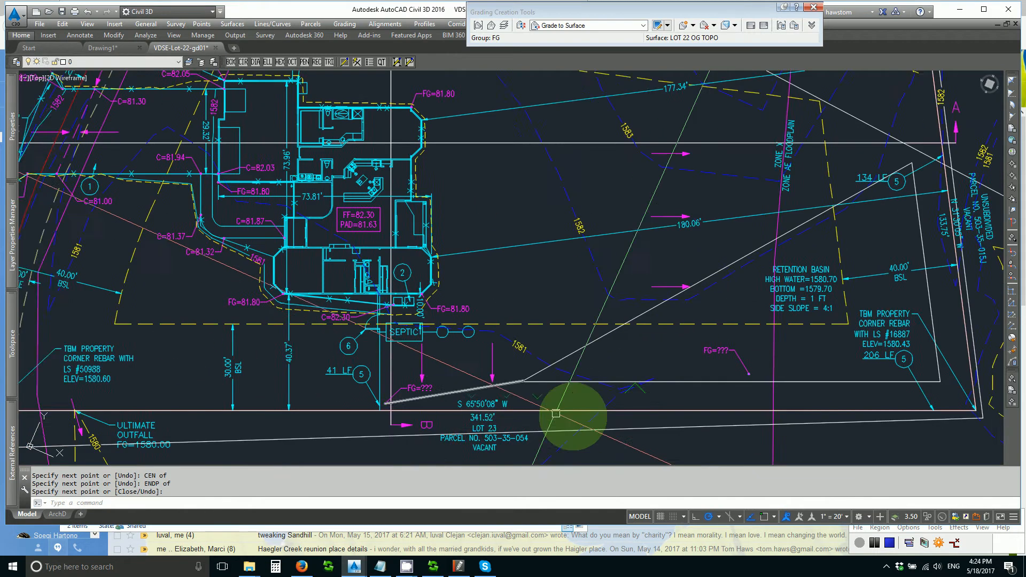
- Join the triangle outline and the two connecting lines into one polyline
scroll(527, 412, up, 5)
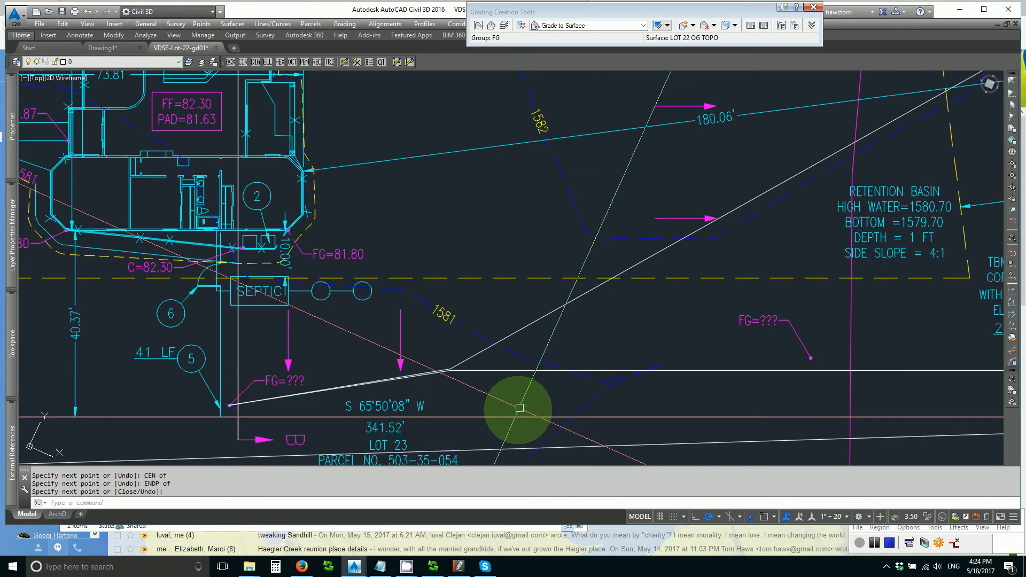
scroll(520, 408, down, 5)
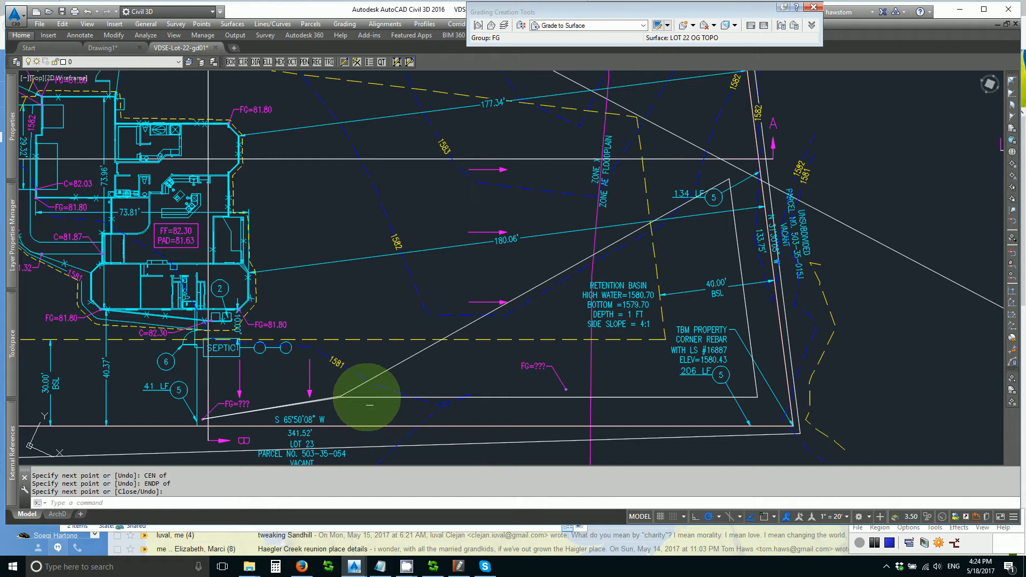
right_click(362, 396)
click(375, 405)
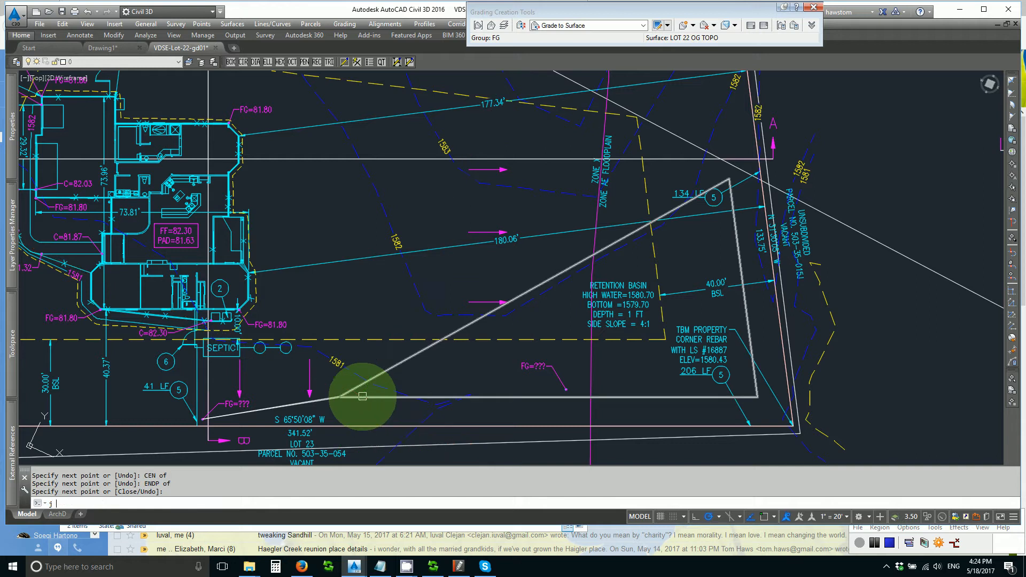
text(j)
key(Return)
click(336, 398)
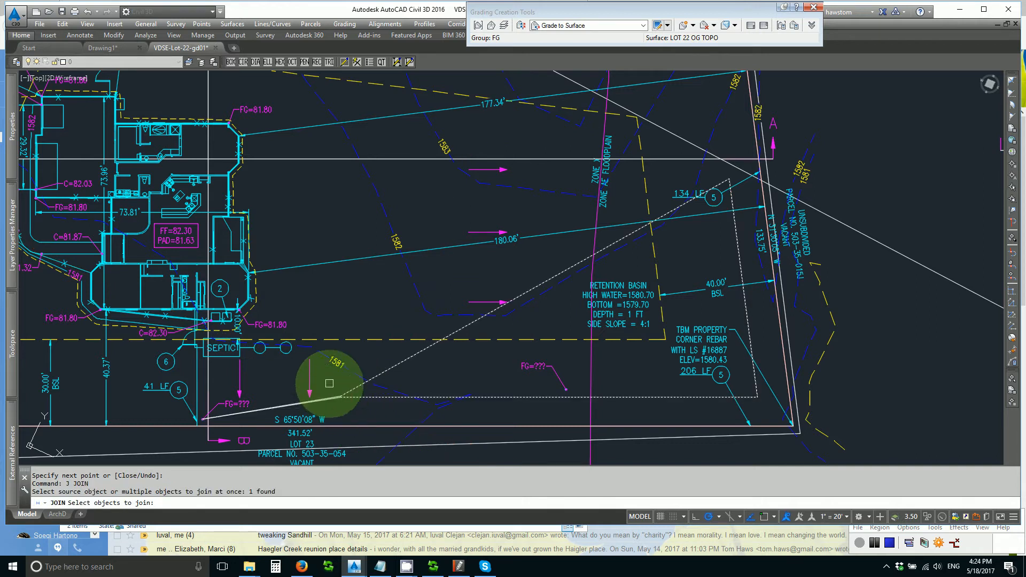
click(330, 383)
click(314, 408)
right_click(327, 410)
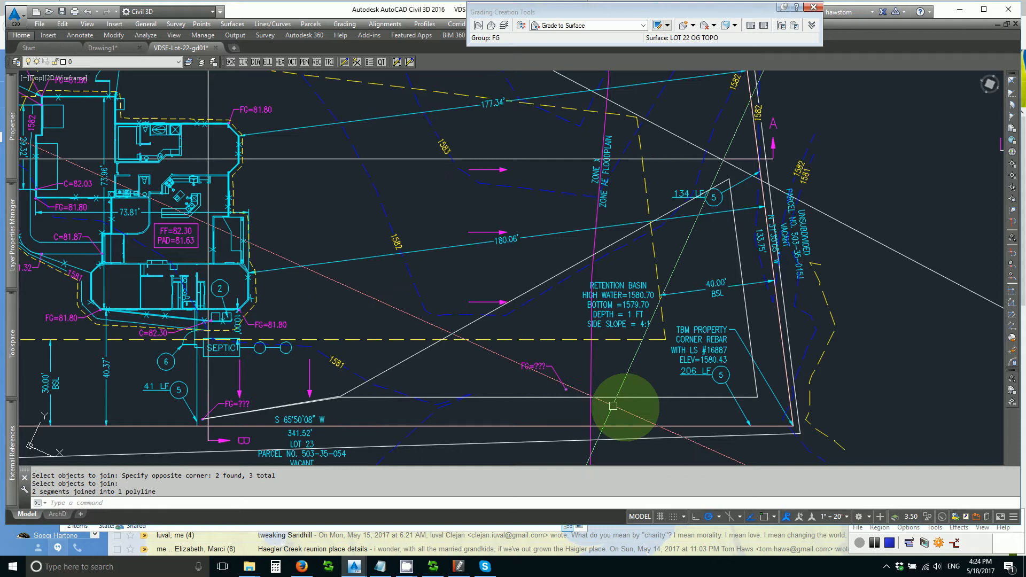
key(Escape)
key(Escape)
- Fillet the basin polyline's two corners on the side facing the 40.00' BSL dimension with radius 2
key(Return)
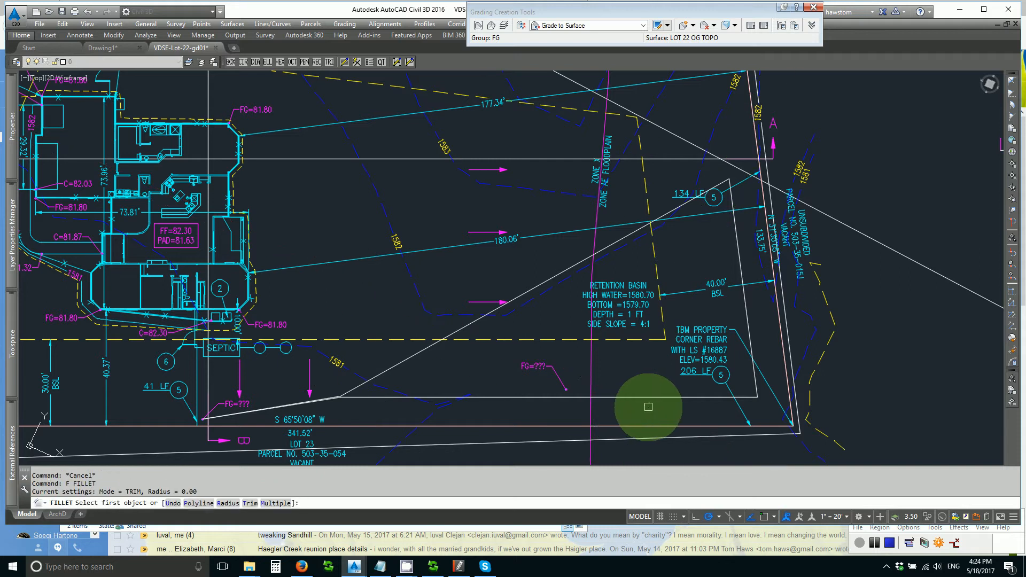
text(r)
key(Return)
text(2)
key(Return)
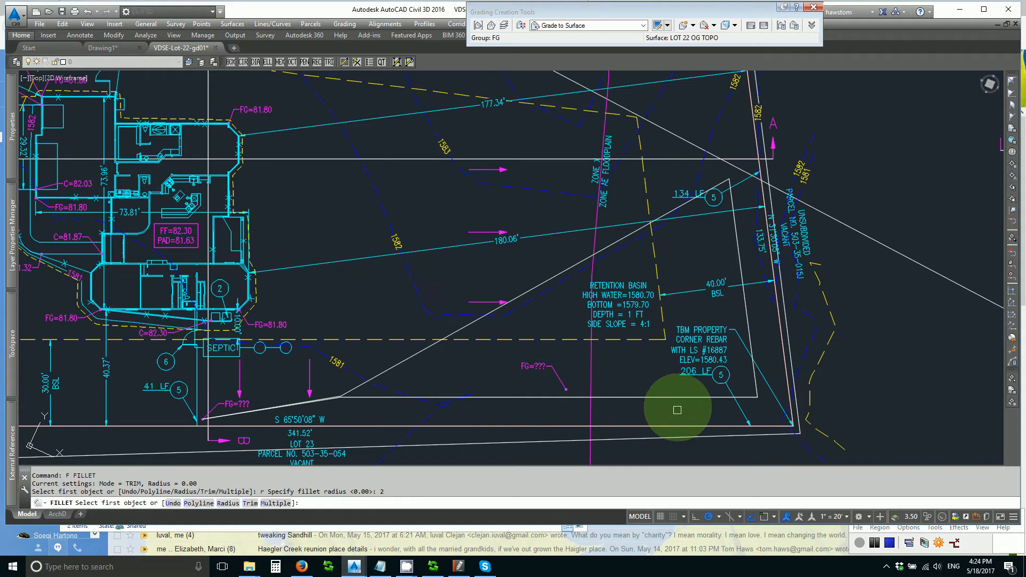
click(678, 396)
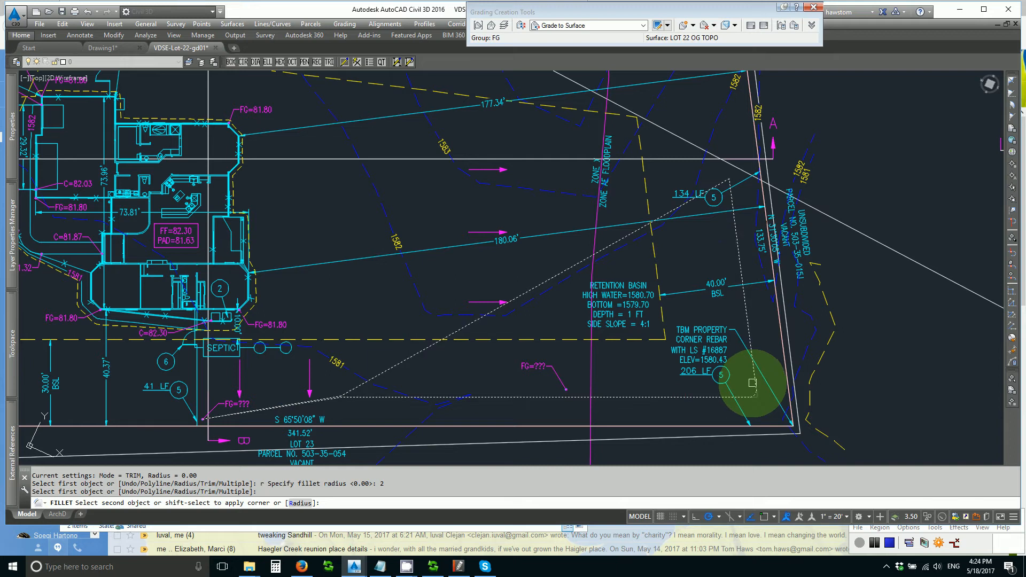
click(754, 381)
key(Return)
click(738, 243)
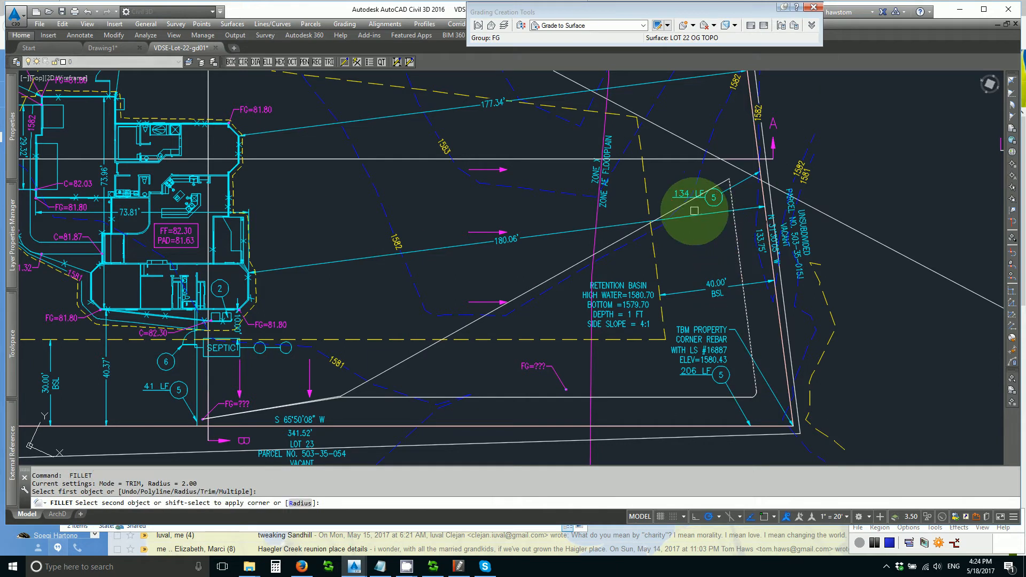
click(683, 203)
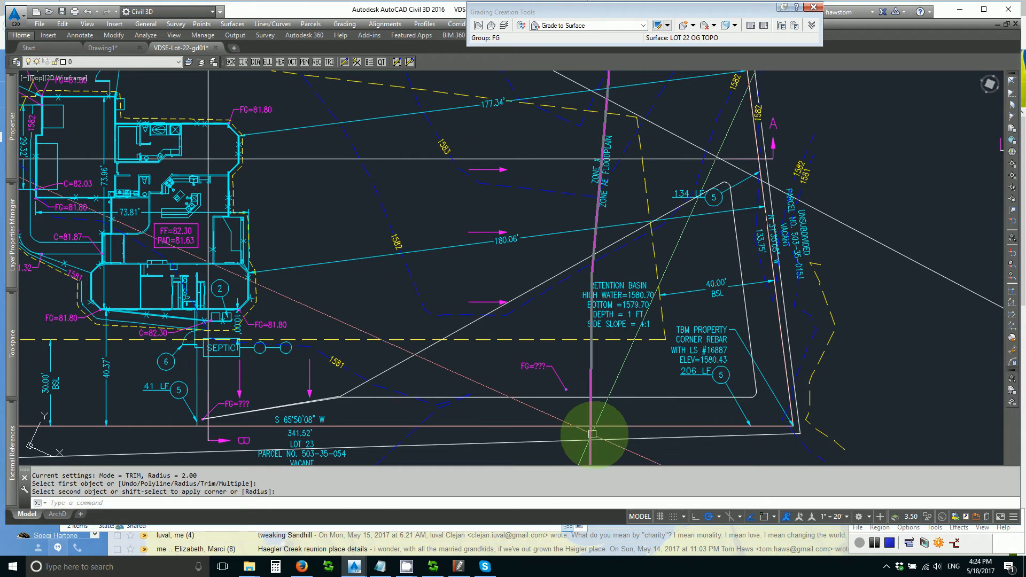
key(Escape)
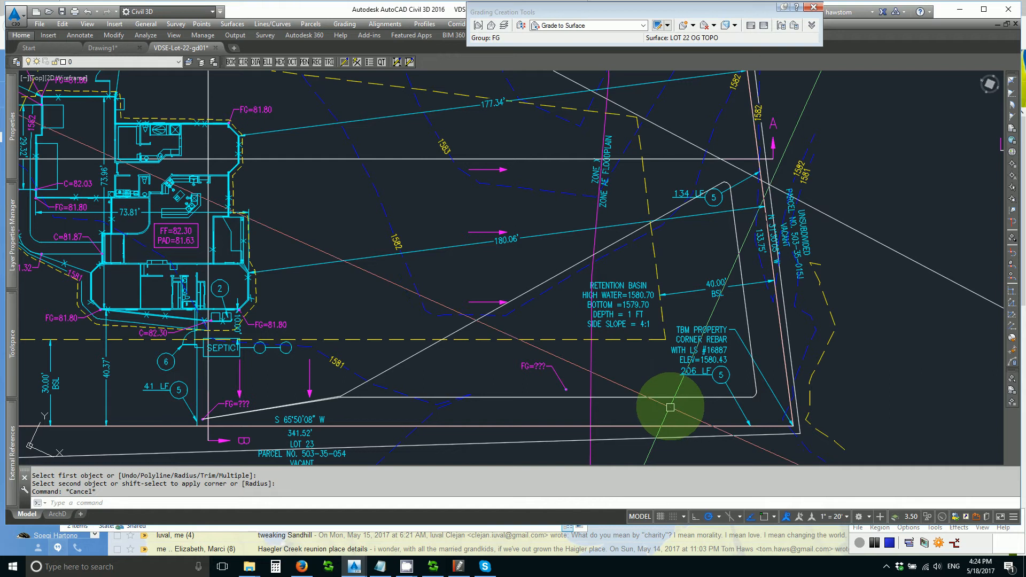
- Select the basin polyline, filter the layer list by "feat", and make C-TOPO-FEAT-FG~~-WARP the current layer
click(672, 397)
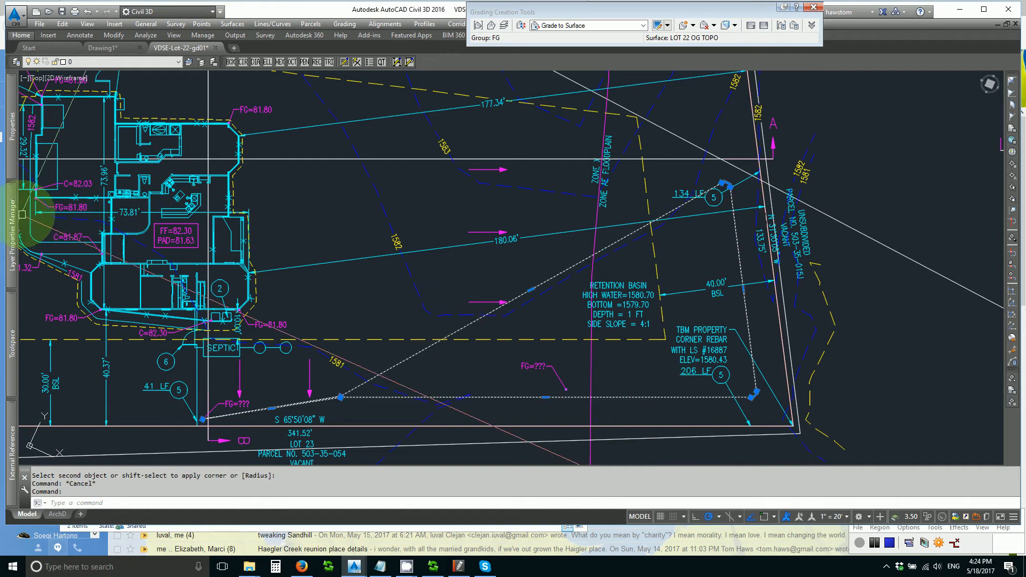
mouse_move(10, 227)
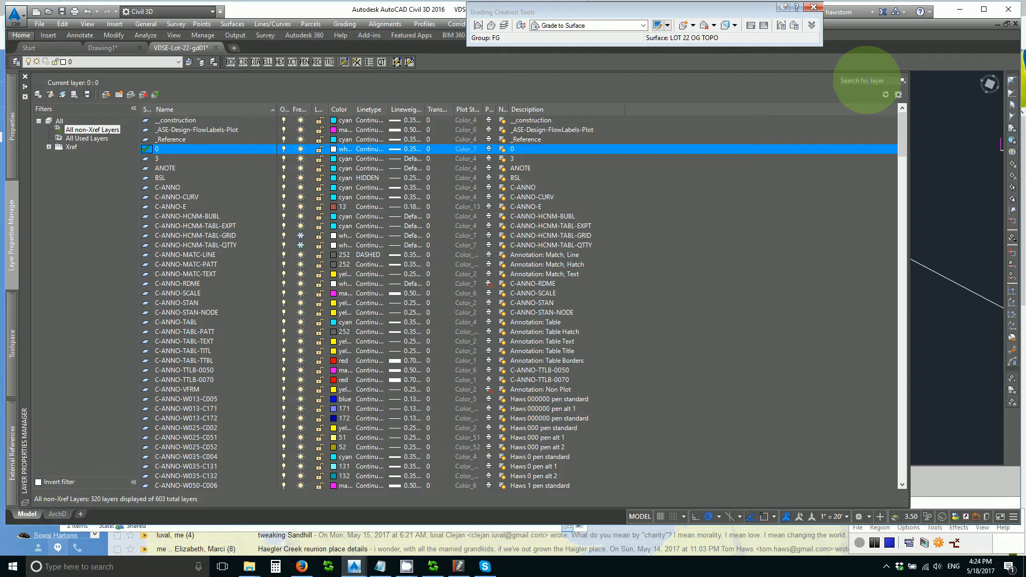
click(868, 81)
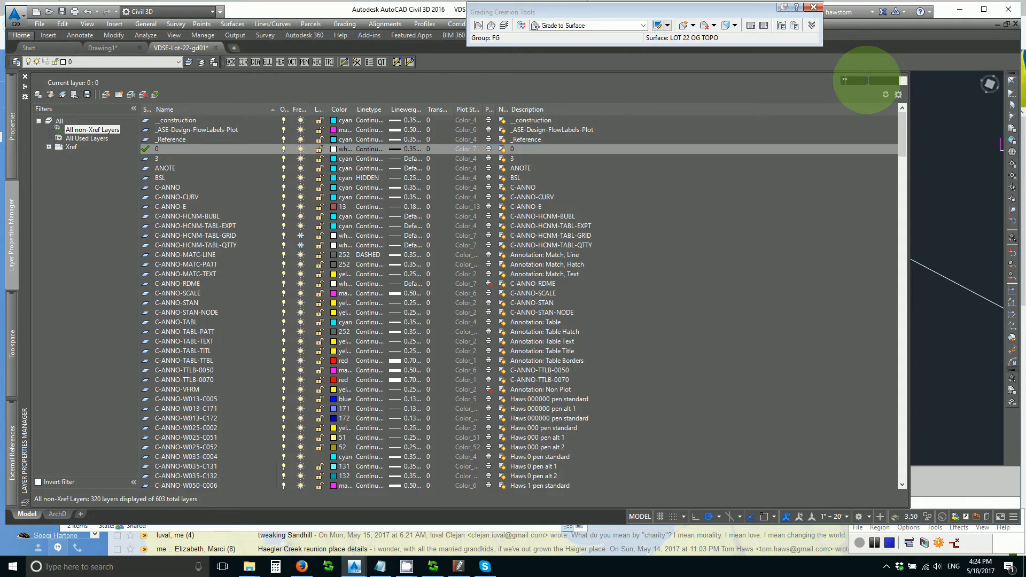
text(feat*)
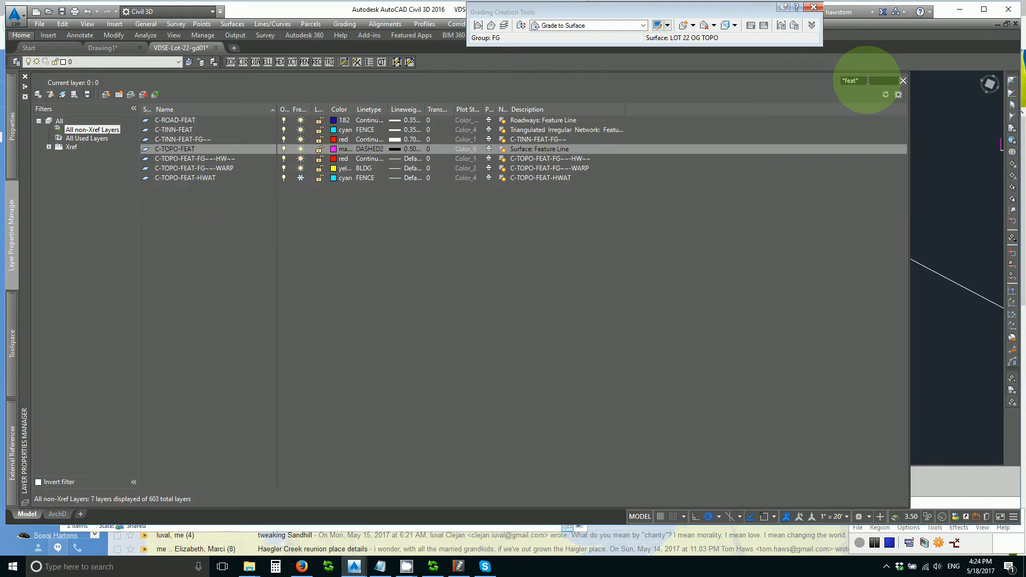
double_click(208, 168)
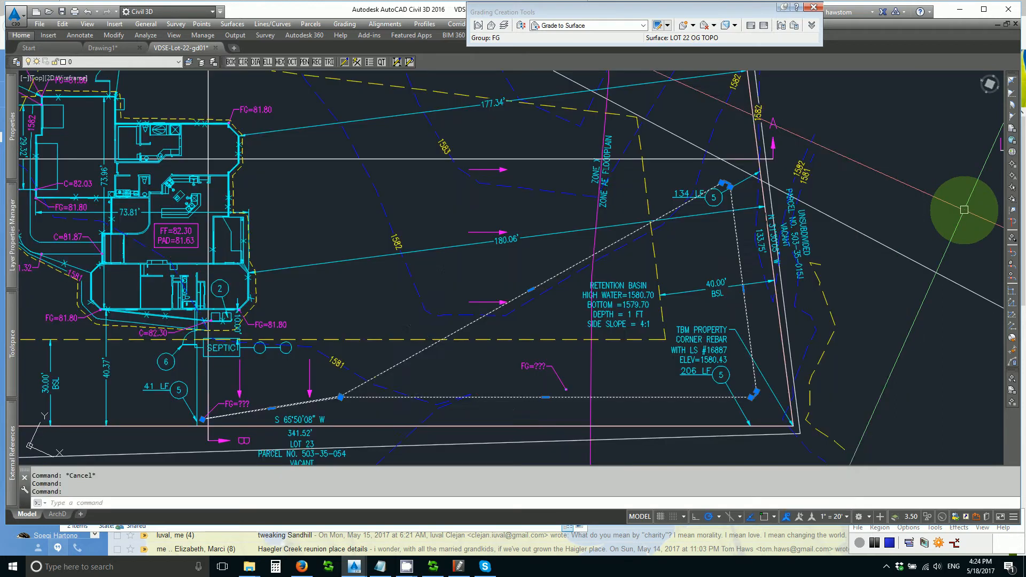
- Move the selected basin polyline to the current layer with laycur and clear the selection
text(laycur)
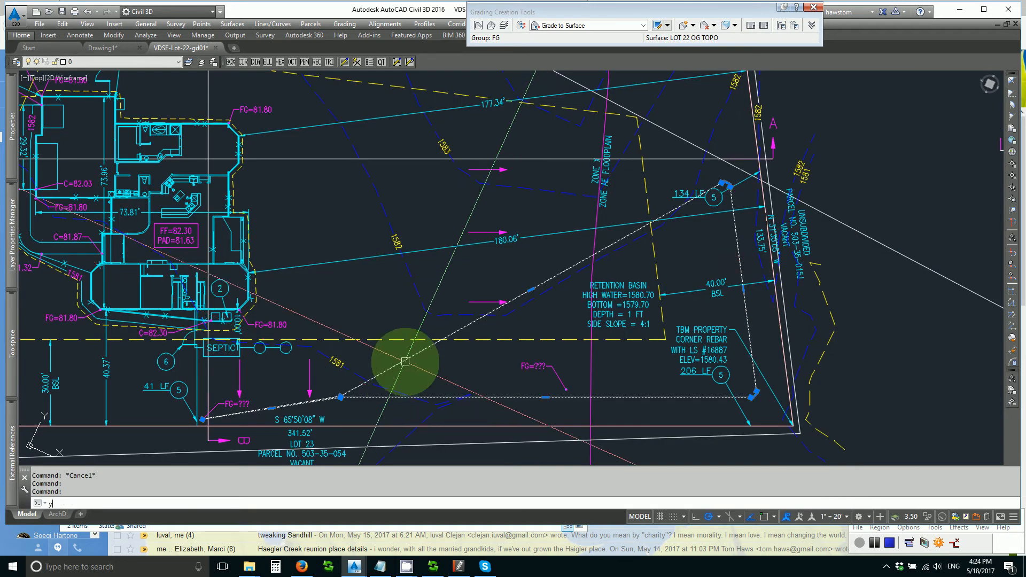
key(Return)
key(Escape)
key(Escape)
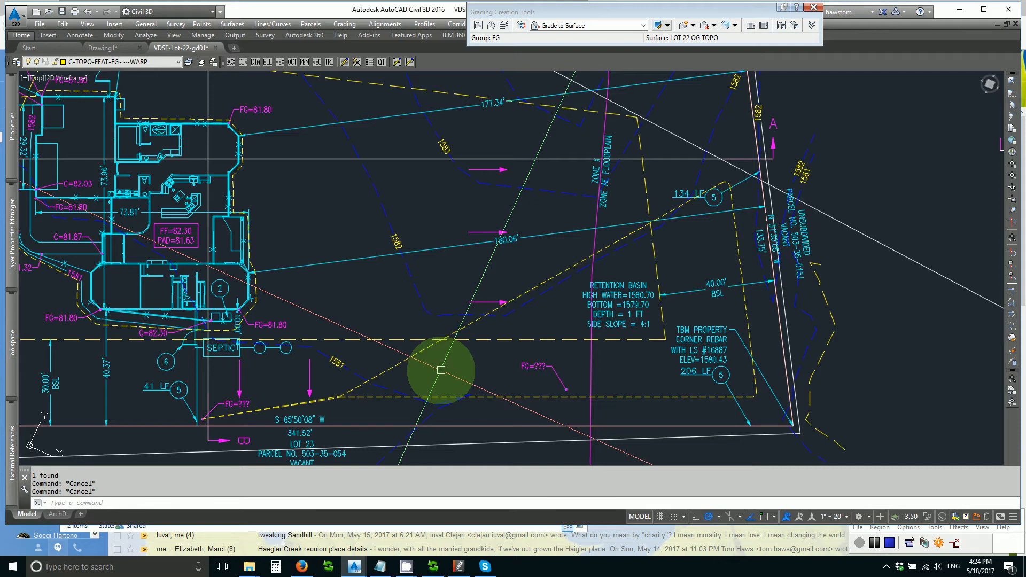
- Convert the basin polyline to a feature line in site FG, using the selected entity layer and a fixed elevation
text(f)
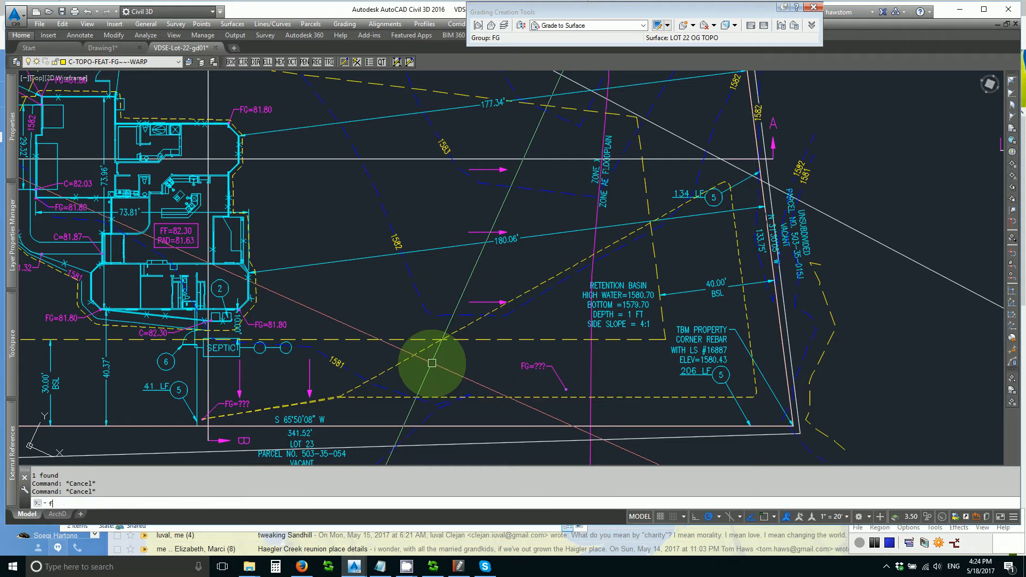
text(c)
key(Return)
click(412, 354)
key(Return)
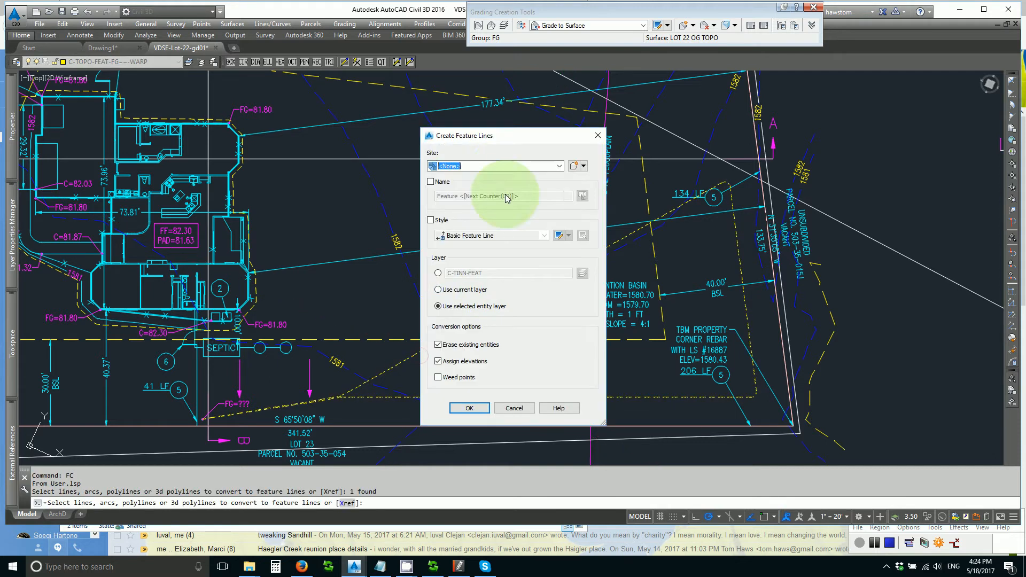
click(515, 166)
click(455, 186)
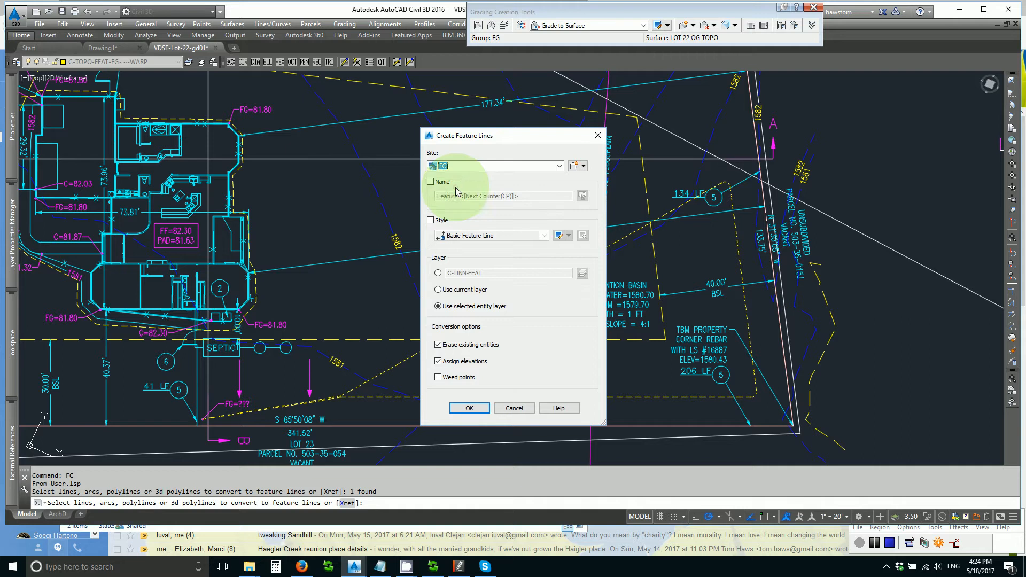
click(469, 408)
double_click(507, 242)
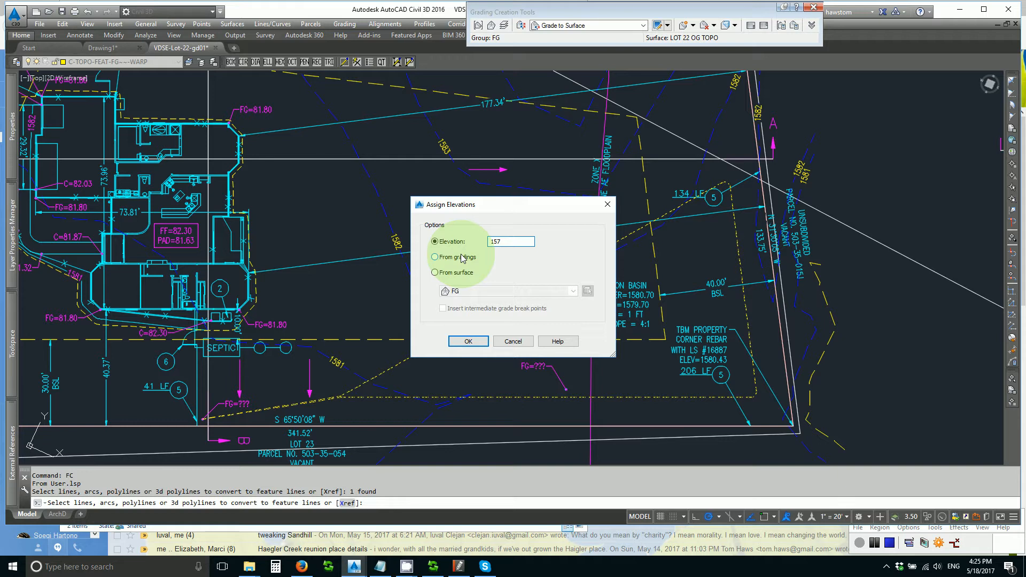
key(Return)
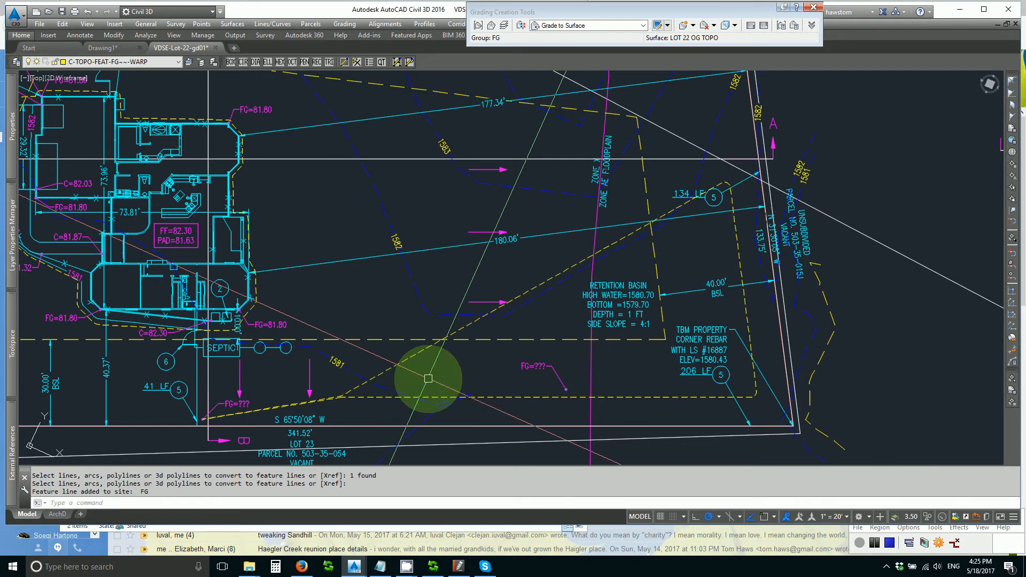
- Set the elevation of the basin feature line's swale end point, at the FG=??? label beside the septic area, to 1580.7
mouse_move(428, 379)
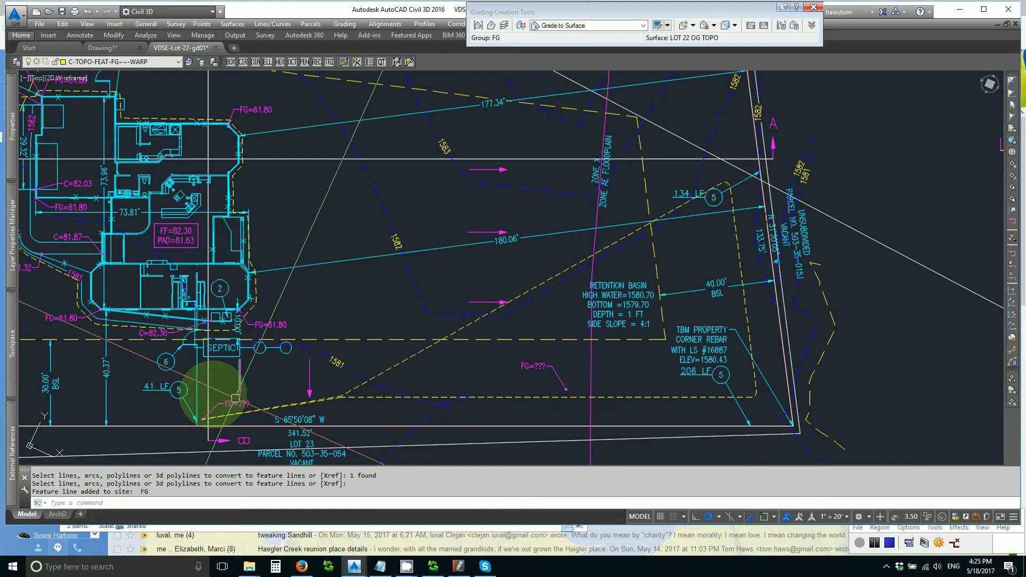
scroll(206, 412, up, 8)
middle_drag(207, 428, 265, 279)
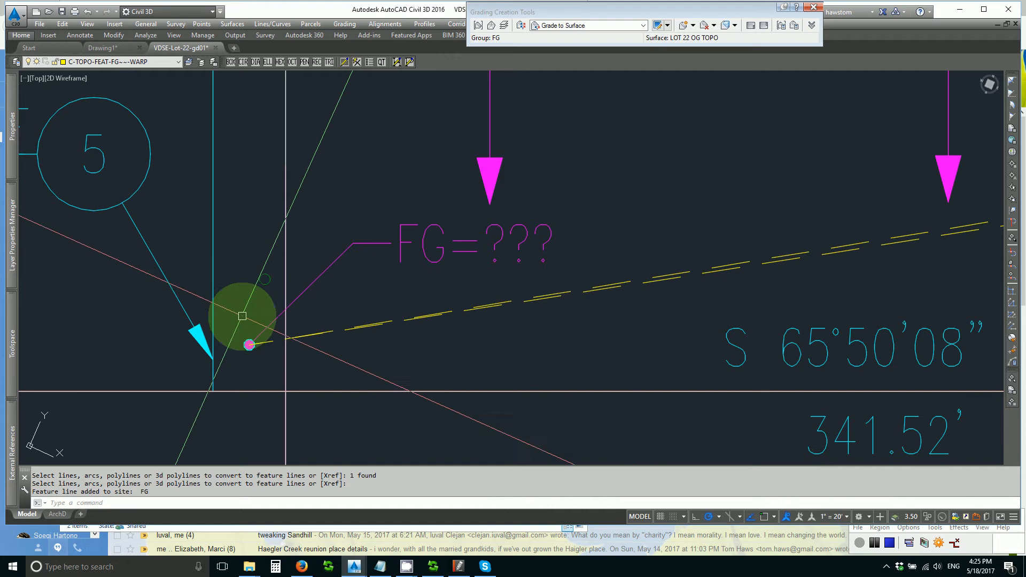
mouse_move(236, 355)
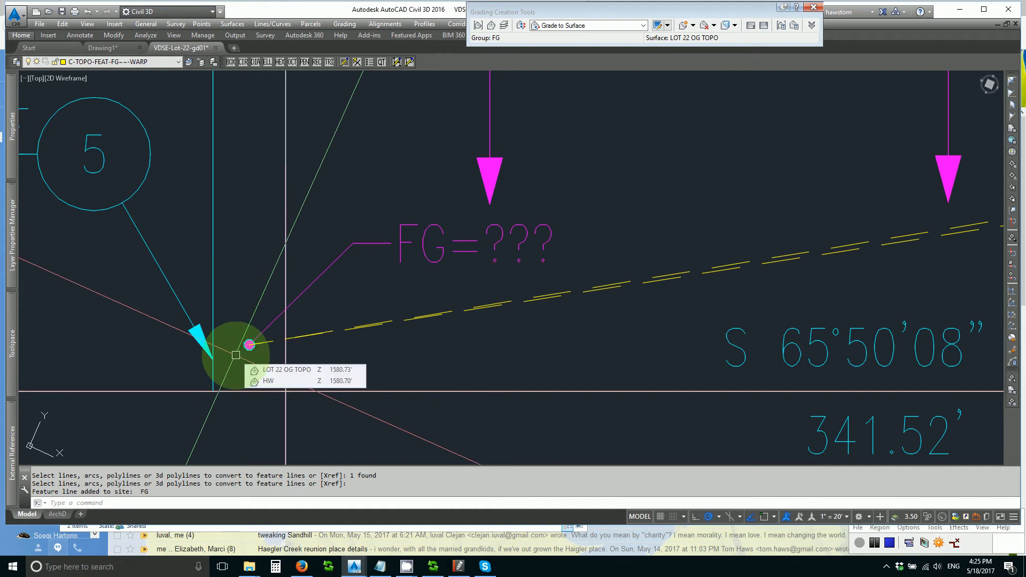
scroll(236, 355, down, 8)
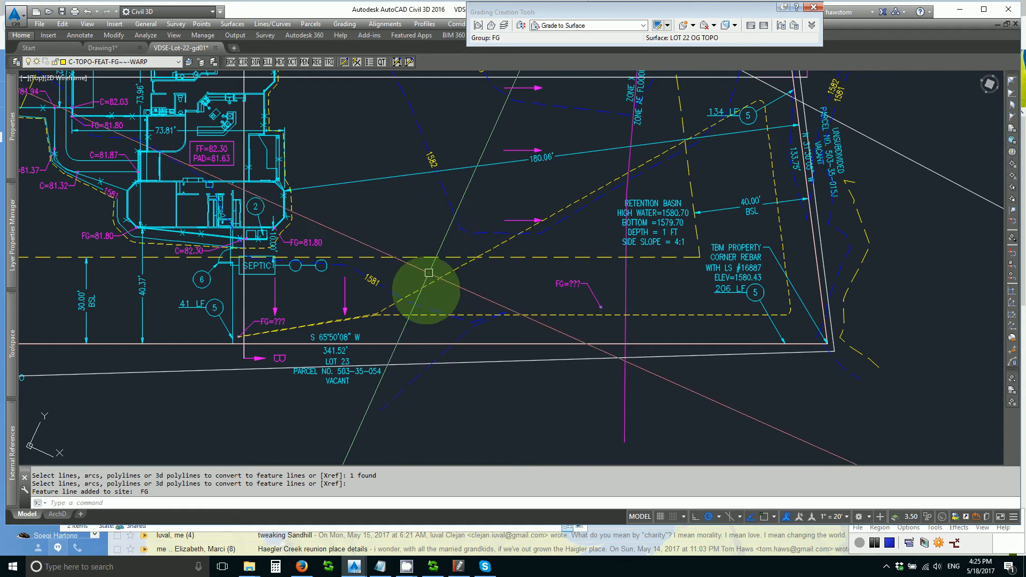
mouse_move(426, 296)
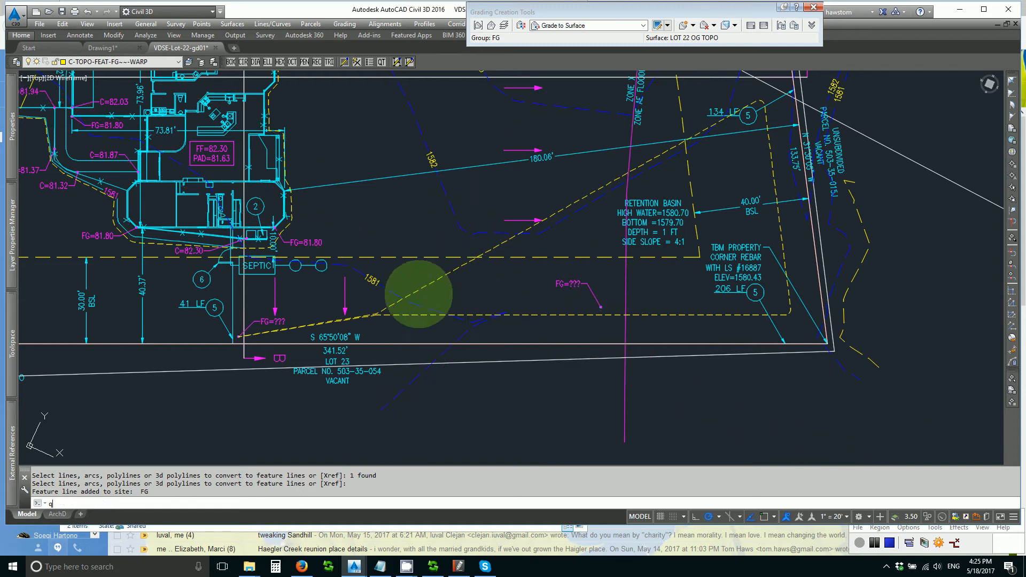
text(Q)
key(Return)
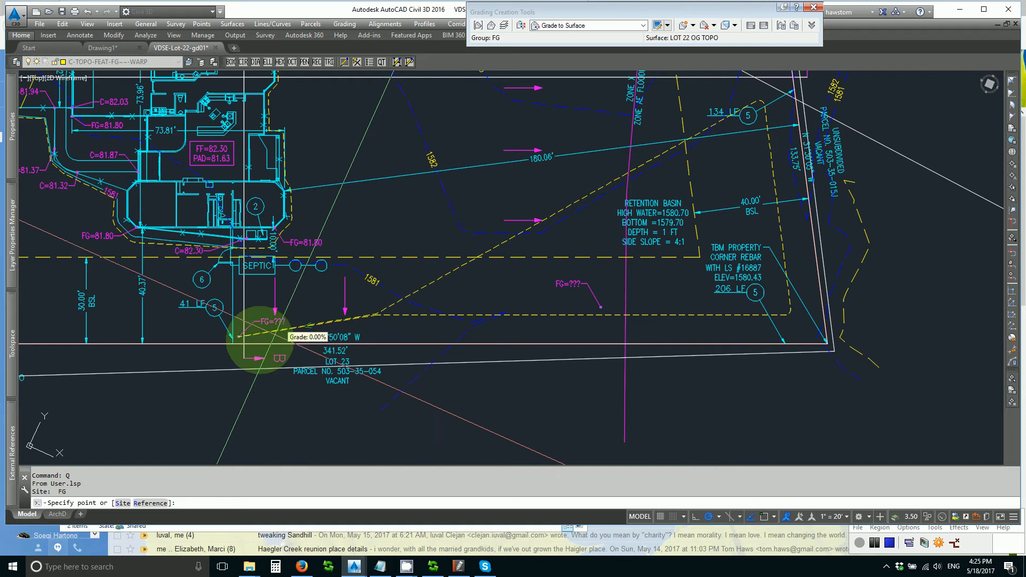
click(239, 338)
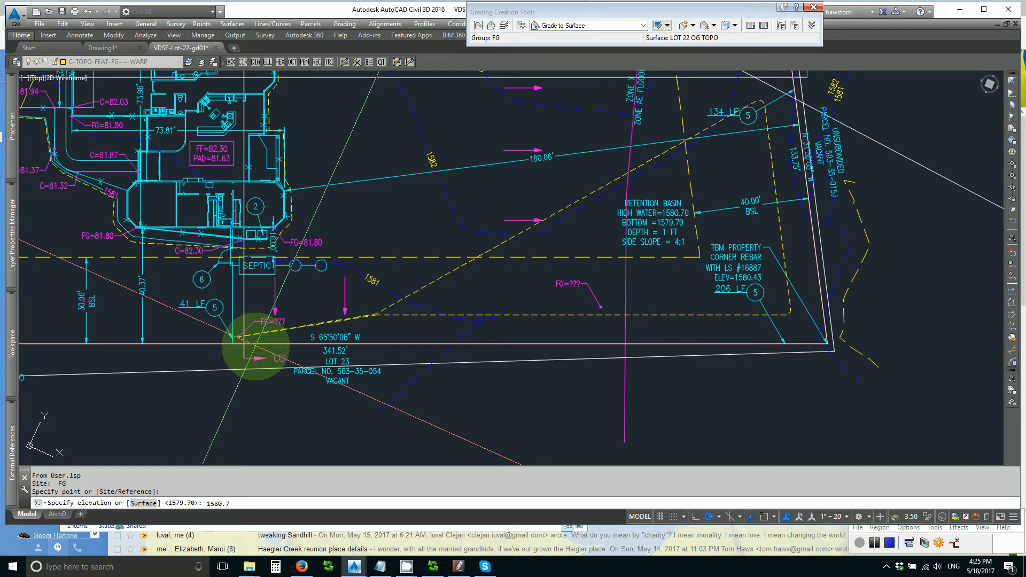
key(Return)
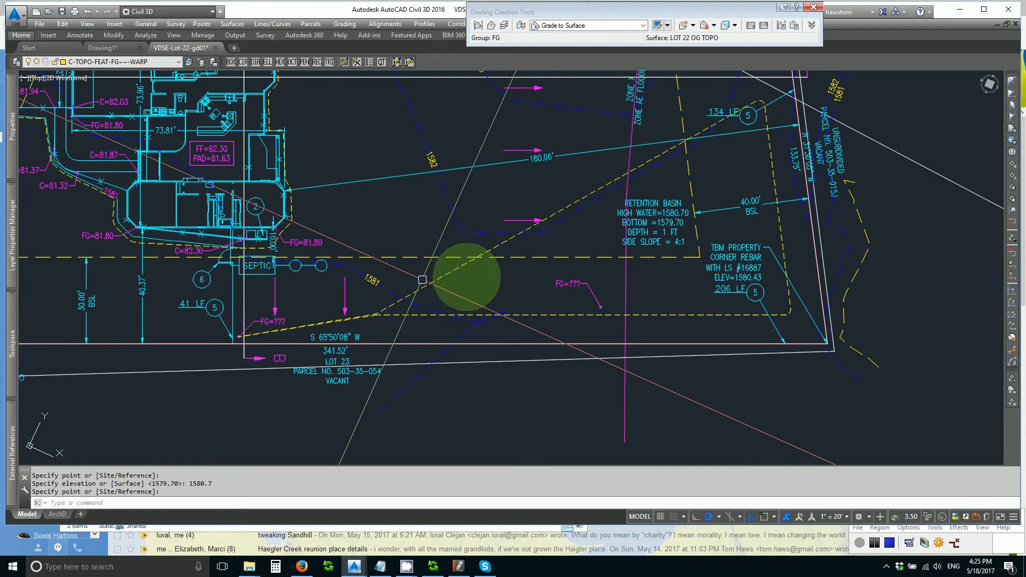
- Grade the basin feature line outward to the LOT 22 OG TOPO surface along its entire length, with 4:1 cut and fill slopes
middle_drag(474, 279, 432, 336)
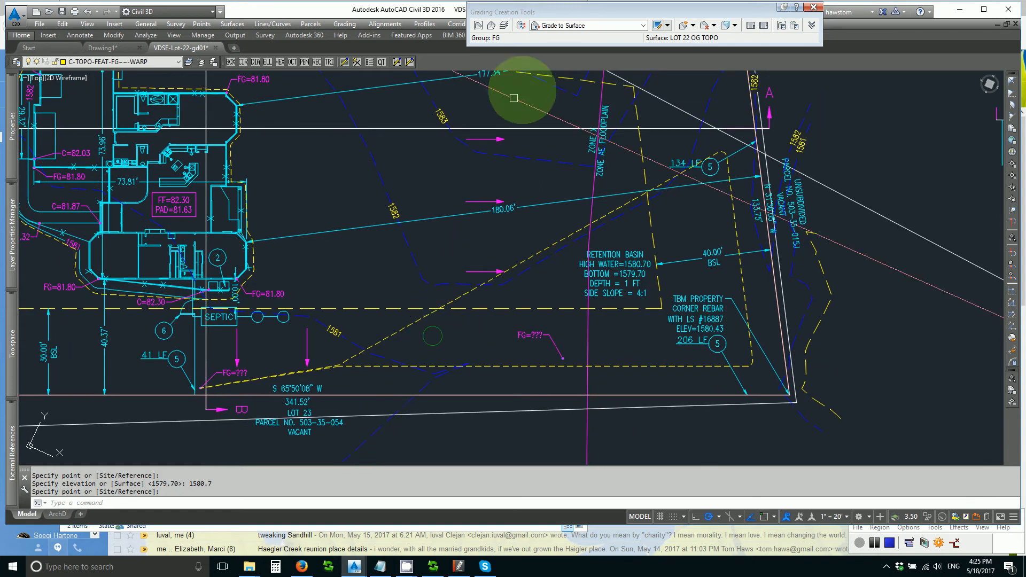
click(684, 30)
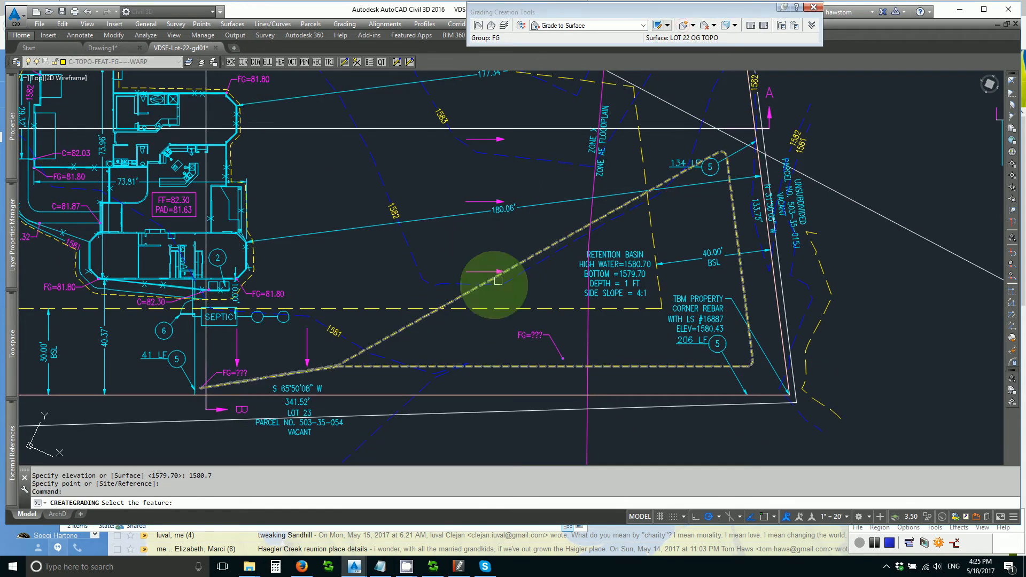
click(412, 317)
click(407, 294)
key(Return)
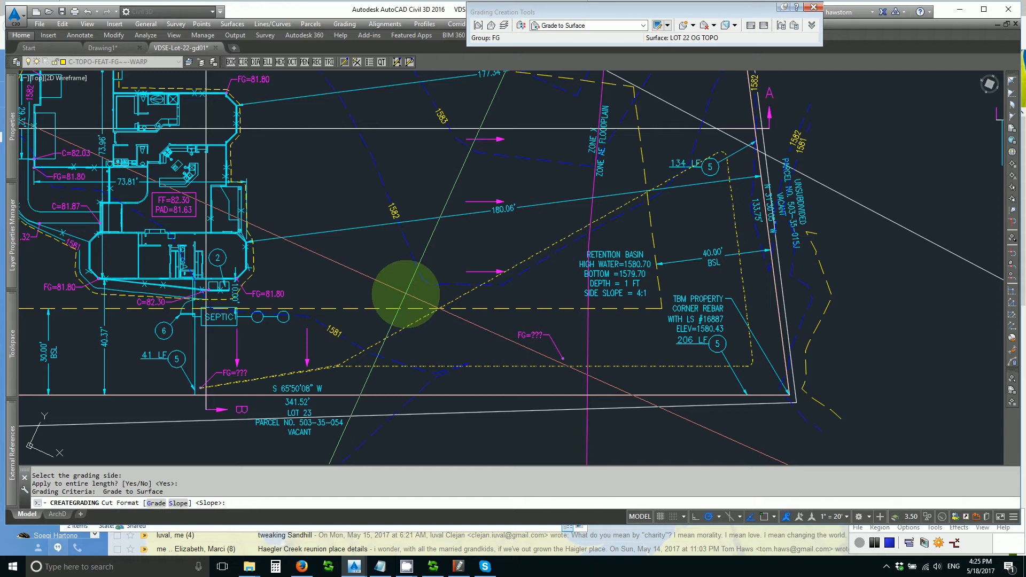
key(Return)
key(Return)
key(Return)
key(Return)
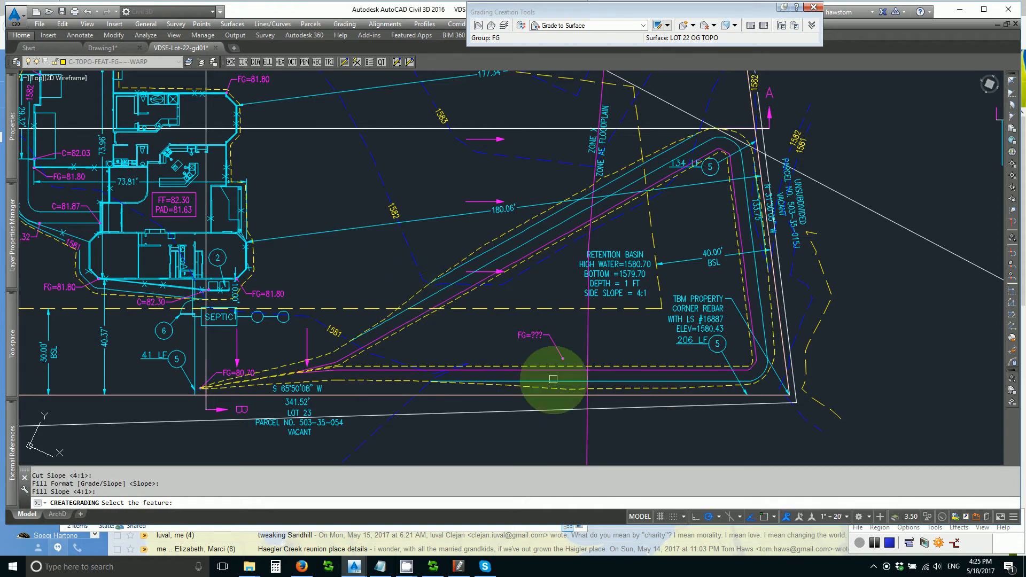
scroll(774, 247, up, 4)
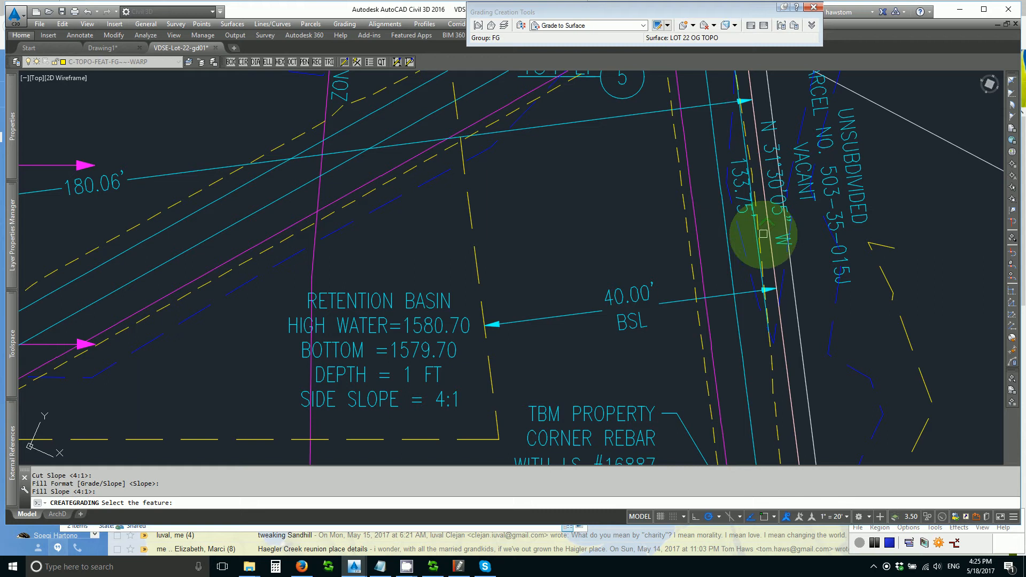
scroll(745, 277, down, 2)
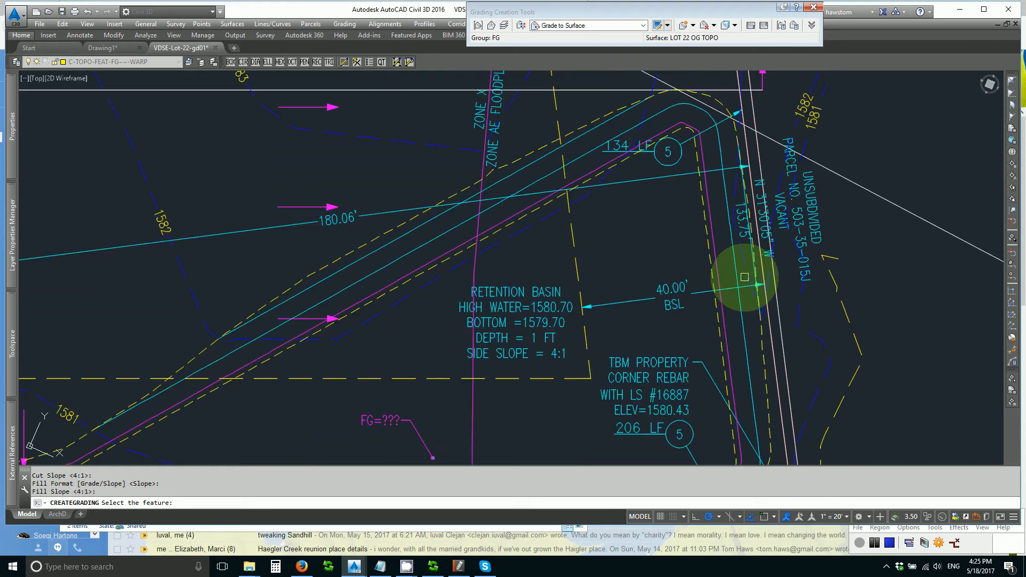
scroll(710, 282, down, 2)
middle_drag(580, 325, 611, 292)
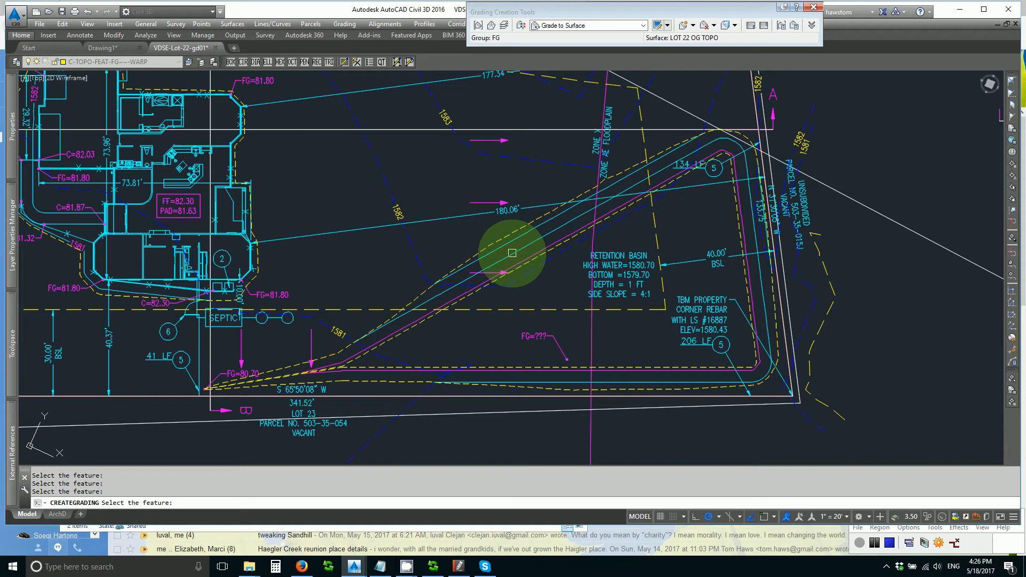
key(Escape)
- Inspect the graded basin side slopes in the Object Viewer from a tilted angle, and return to the drawing
right_click(512, 254)
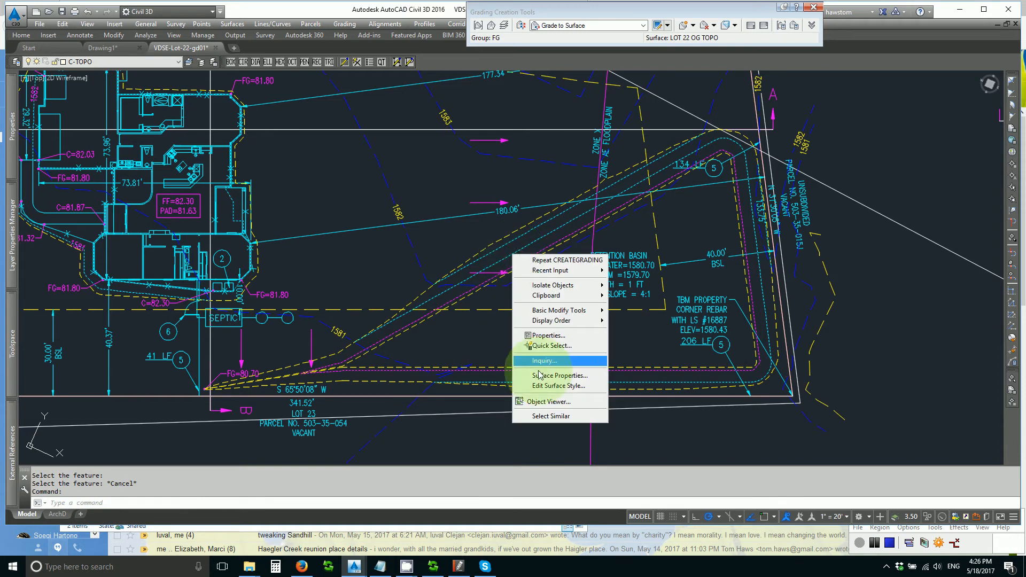
click(549, 402)
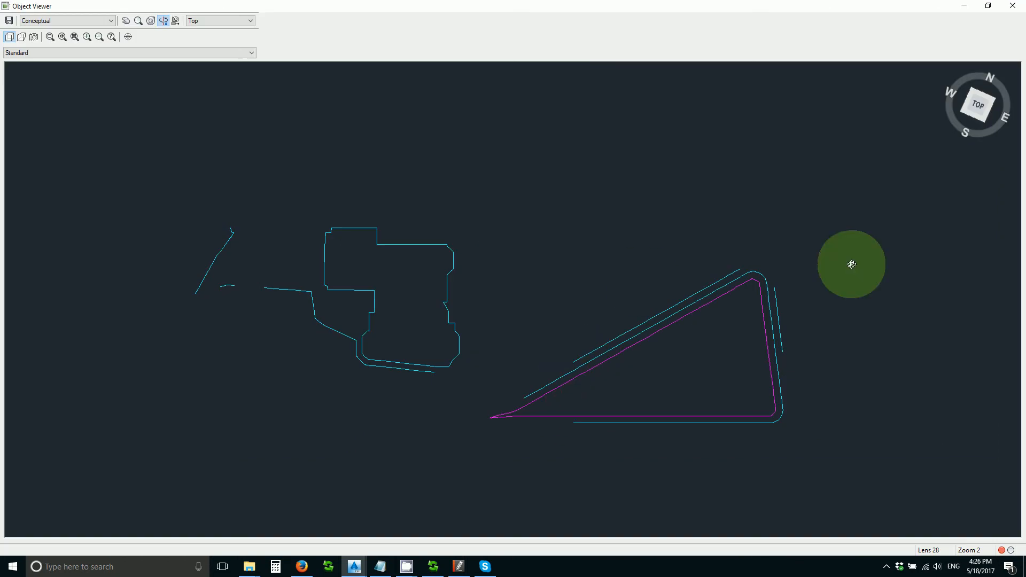
drag(962, 110, 963, 114)
click(962, 112)
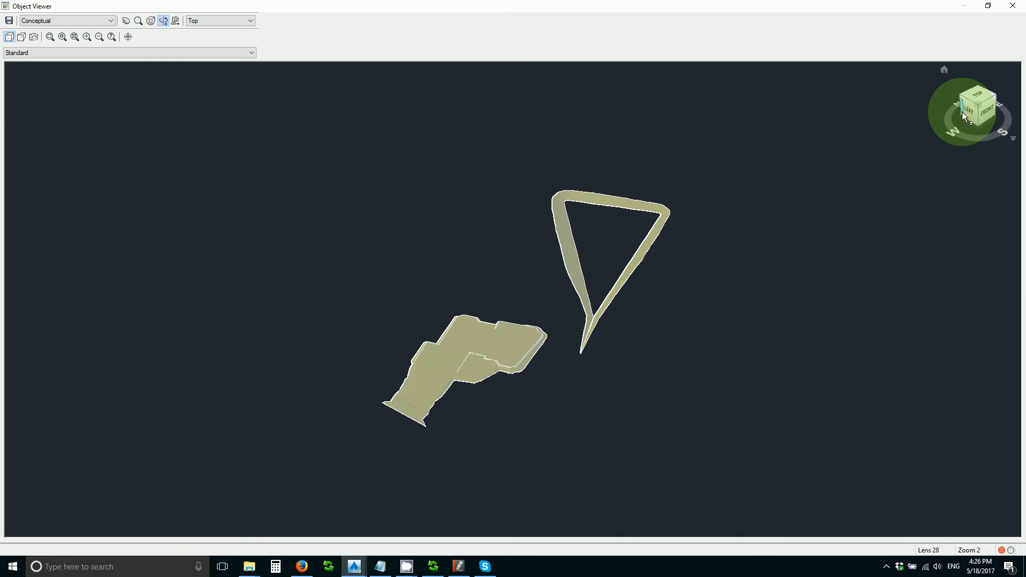
key(Escape)
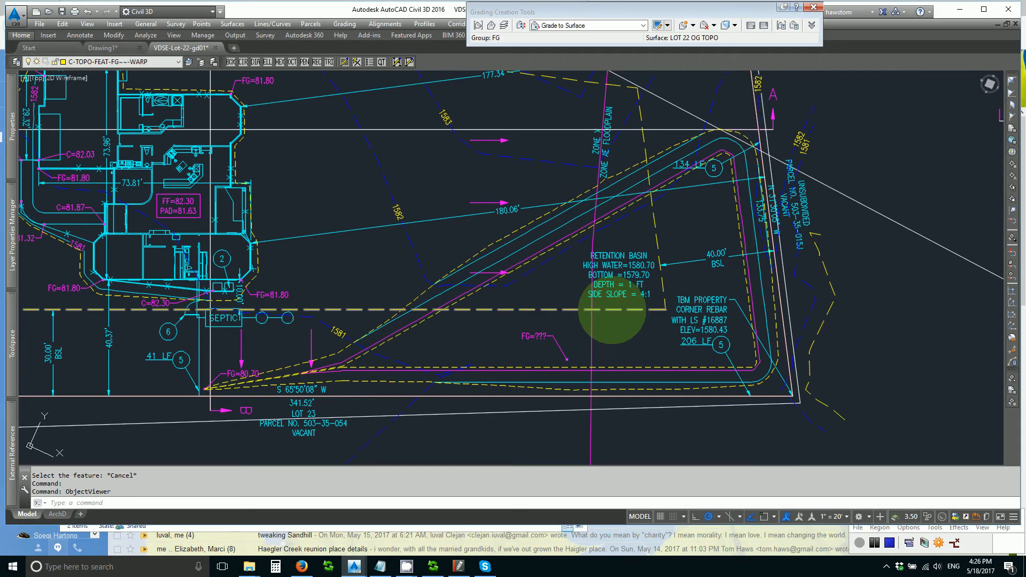
- Create a grading infill in the open area inside the retention basin feature line
click(694, 26)
click(716, 71)
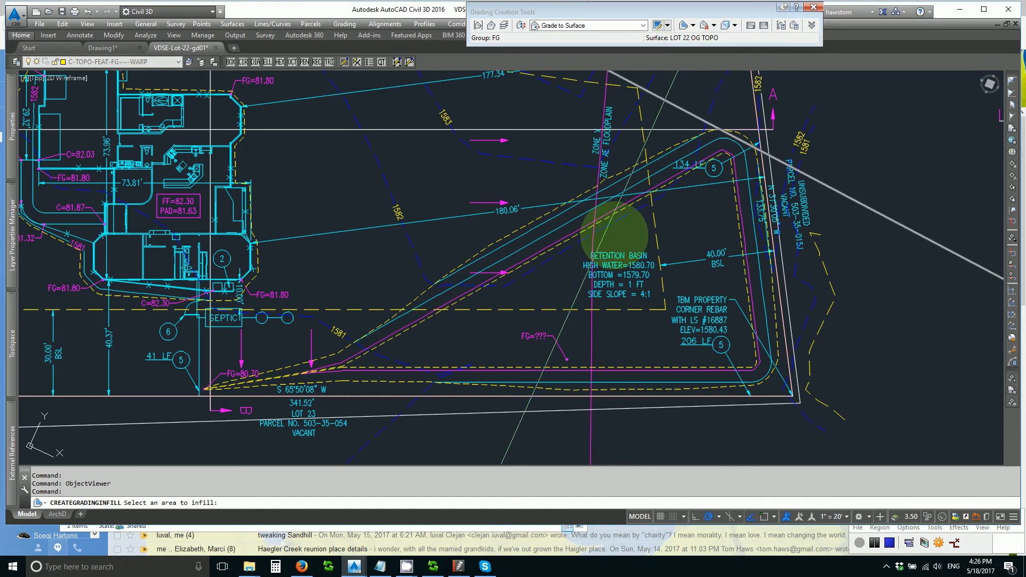
click(560, 285)
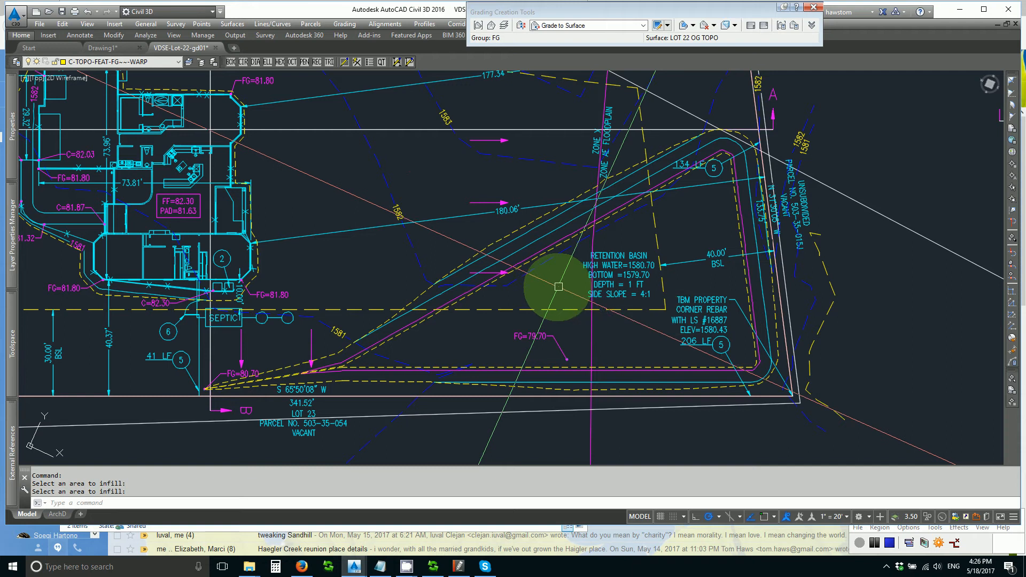
key(Escape)
- Inspect the infilled basin bottom of the surface in the Object Viewer from a tilted angle
right_click(552, 233)
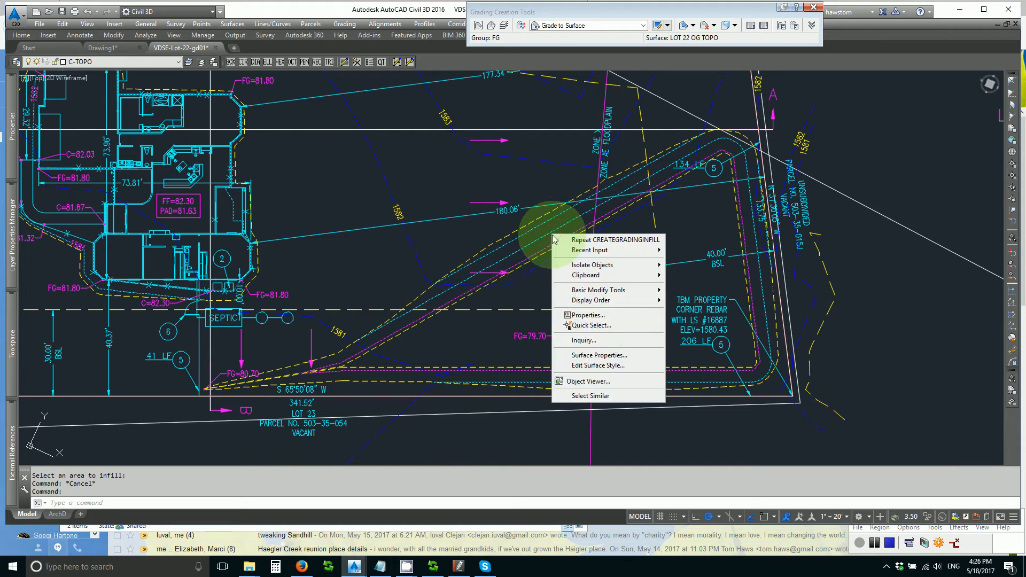
click(582, 383)
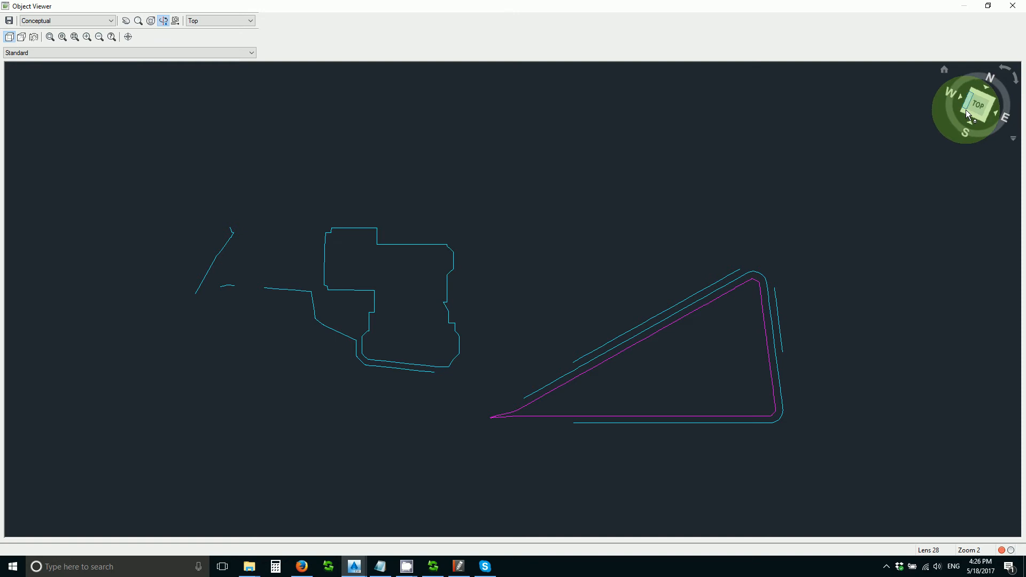
click(964, 111)
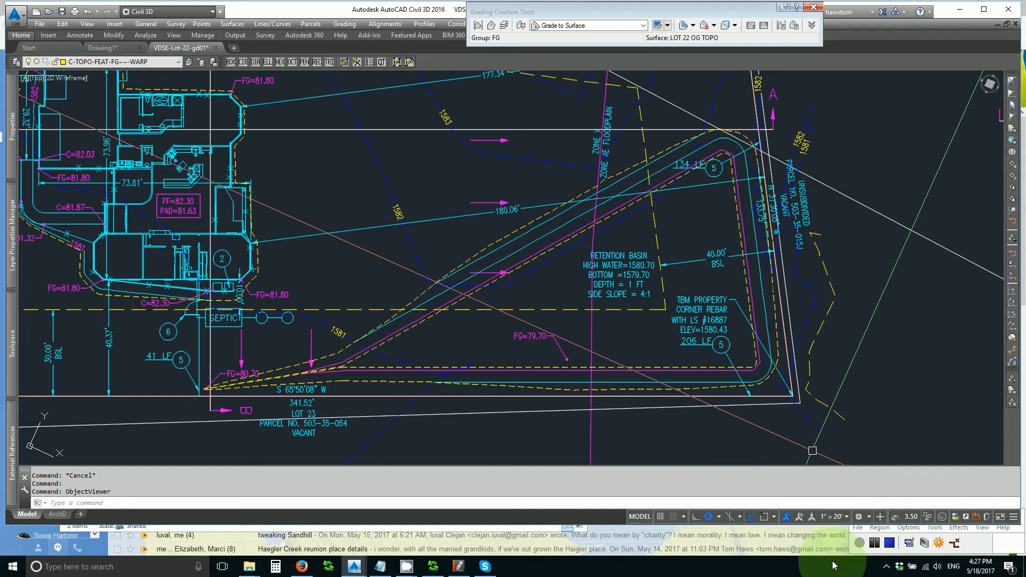
- Review the cut, fill and net volumes in the FG grading group properties, and dismiss them without changes
click(875, 543)
click(642, 354)
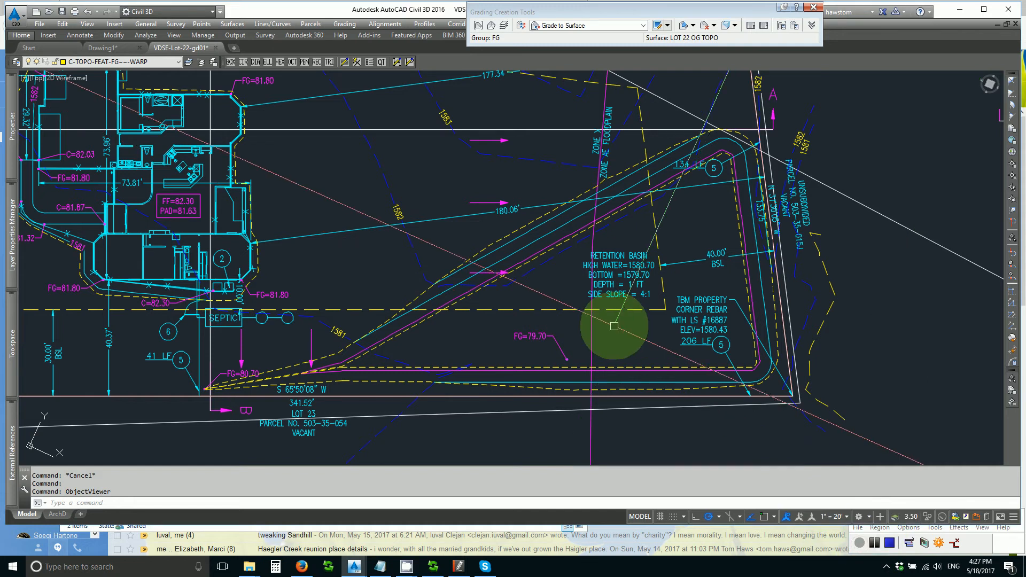
click(780, 26)
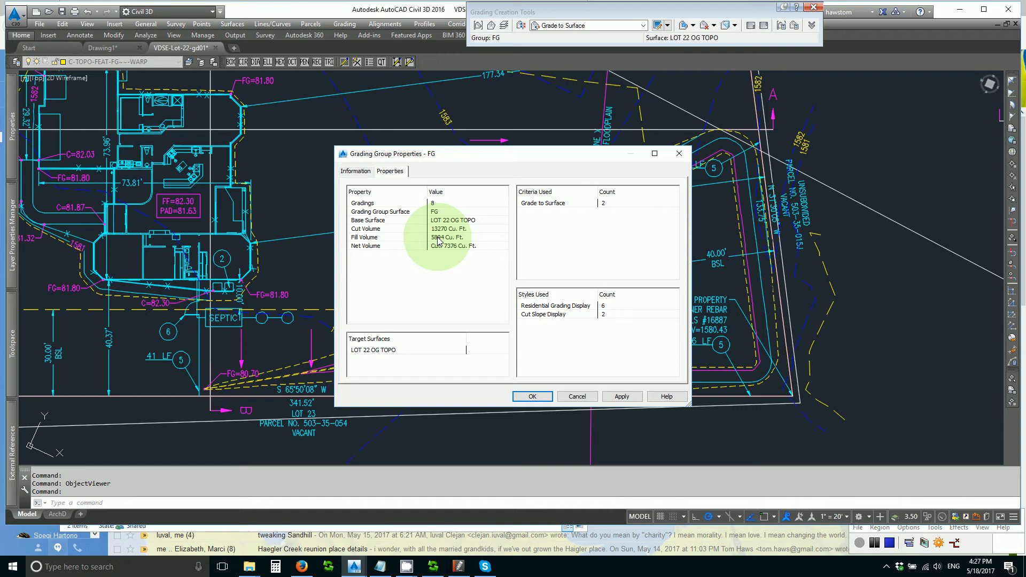
click(571, 397)
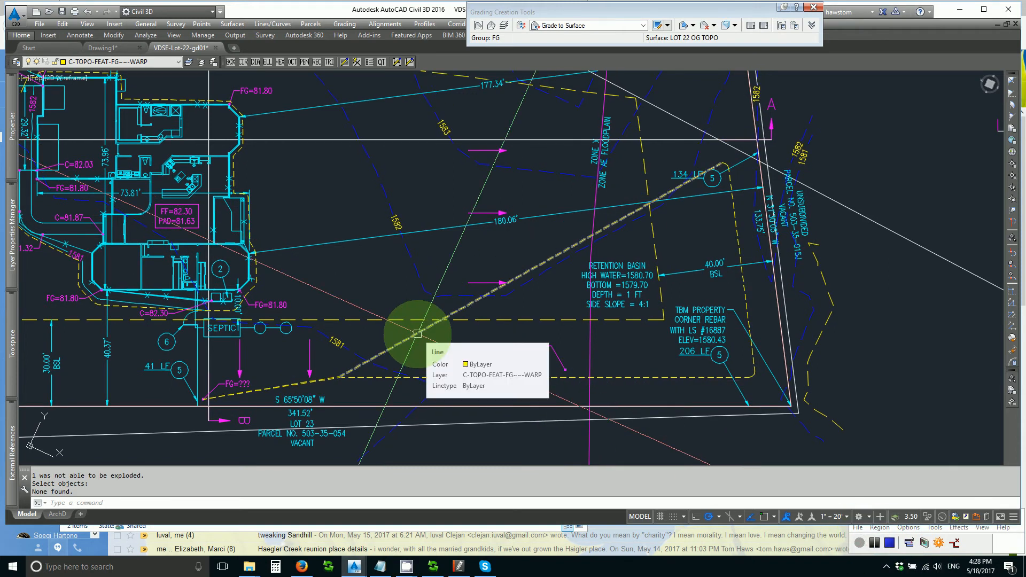
- Isolate the C-TOPO-FEAT-FG~~-WARP layer using the basin's diagonal line, and flatten the whole basin and swale outline without removing hidden lines
click(418, 319)
key(Return)
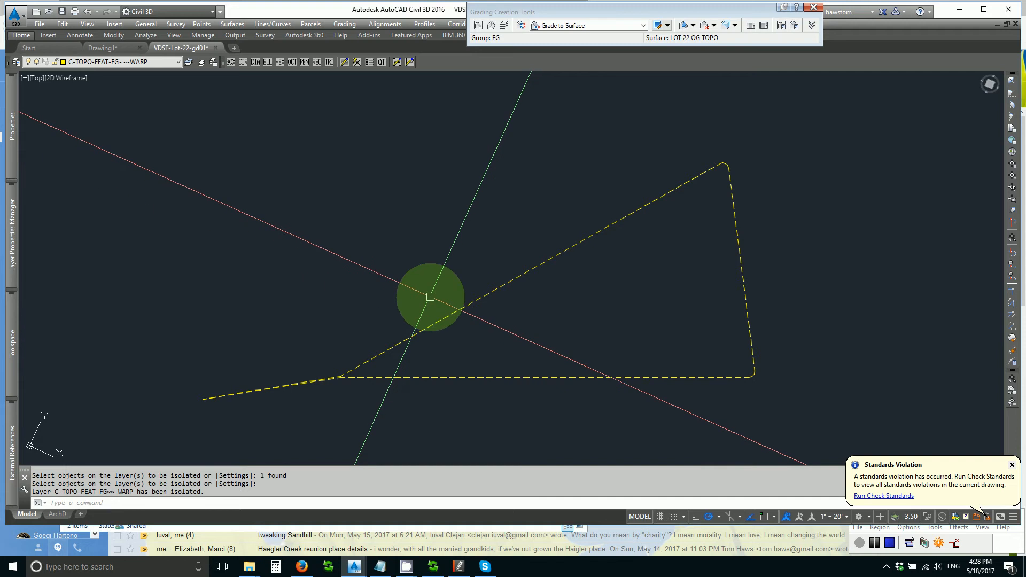
text(flat)
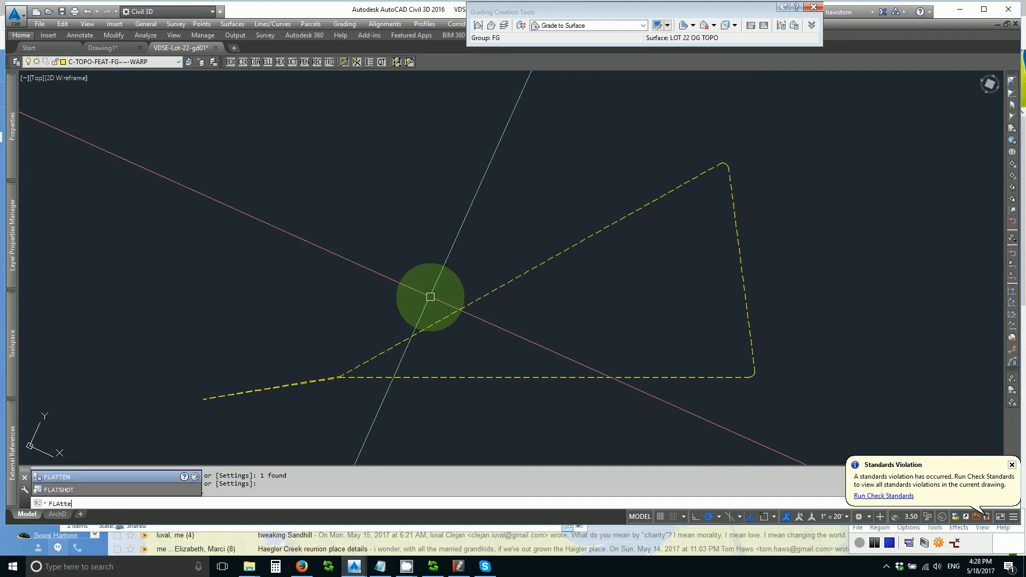
text(te)
key(Return)
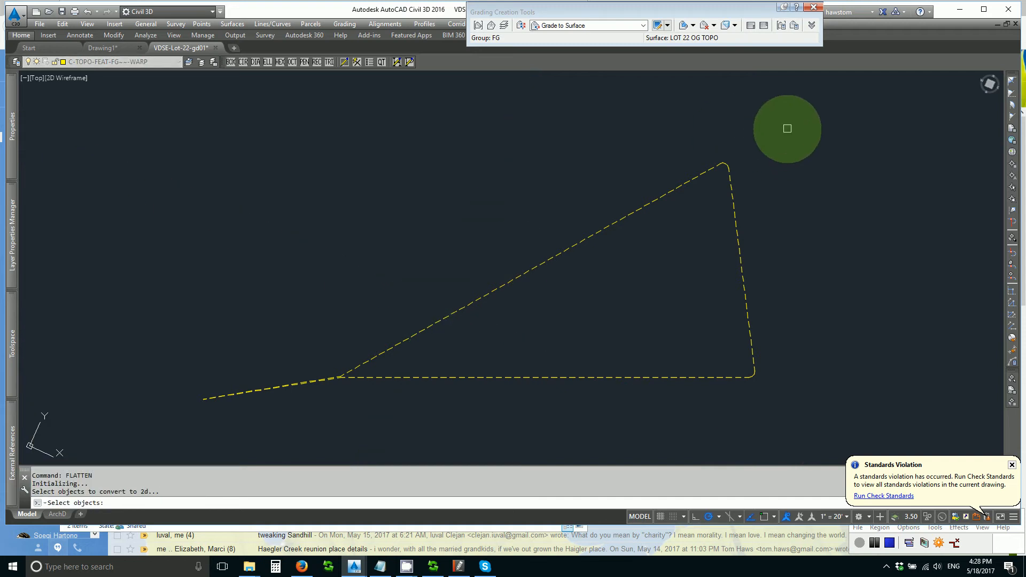
click(787, 128)
click(174, 416)
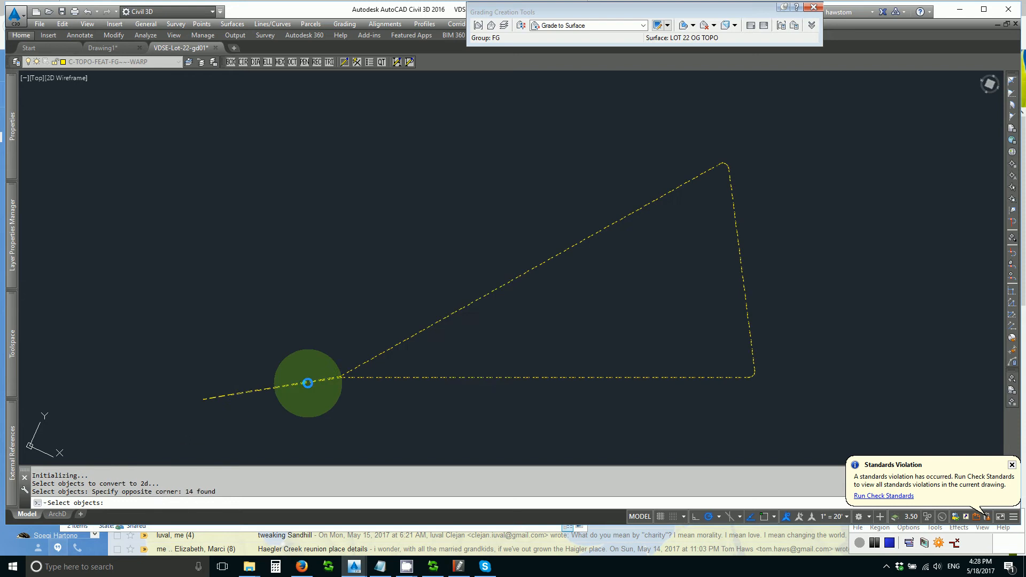
key(Return)
key(Return)
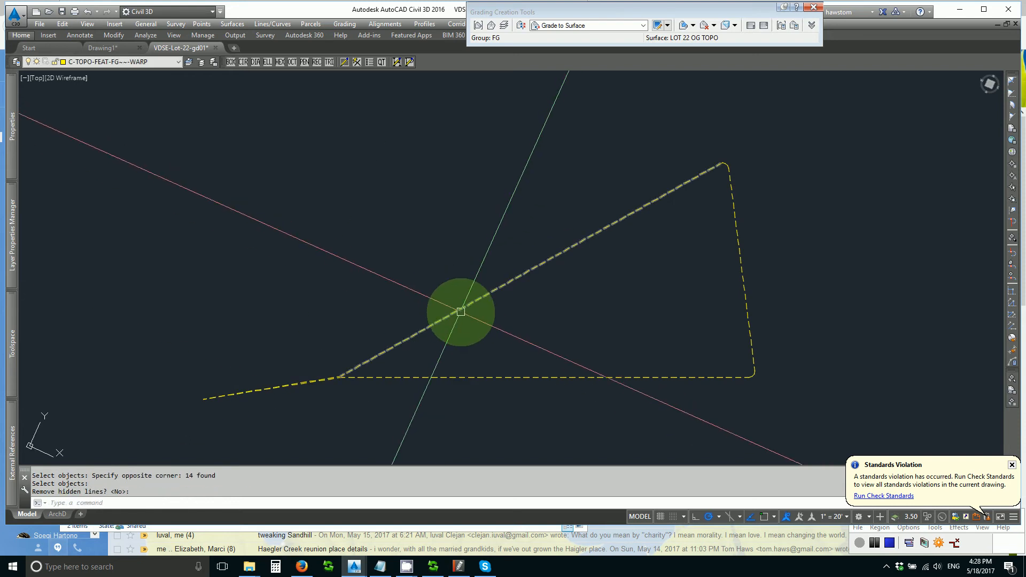
text(o)
key(Return)
key(Escape)
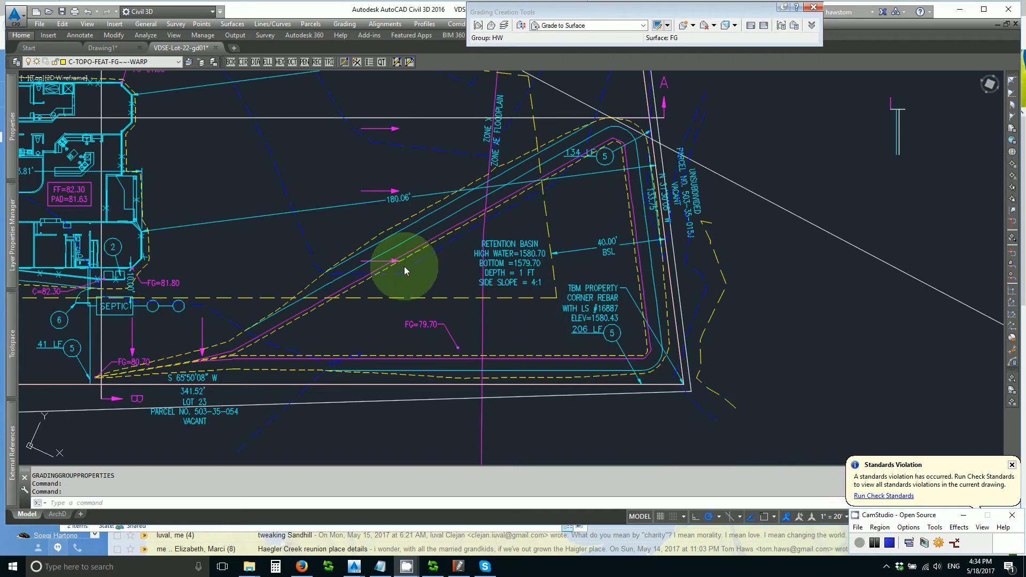
- Set the grading group to HW in the HW site, and review its cut, fill and net volumes in the group properties
click(488, 32)
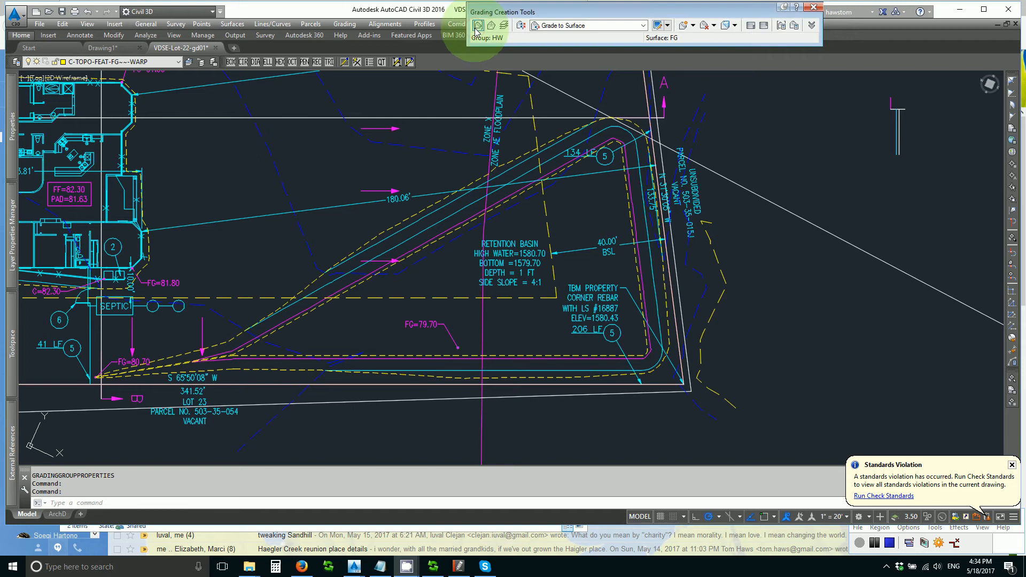
click(478, 27)
click(487, 240)
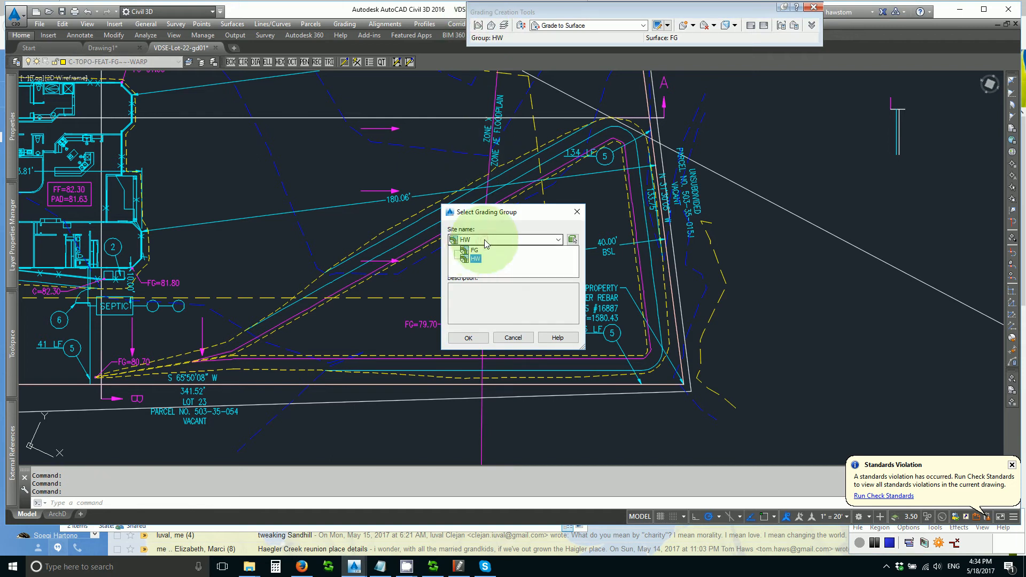
click(476, 250)
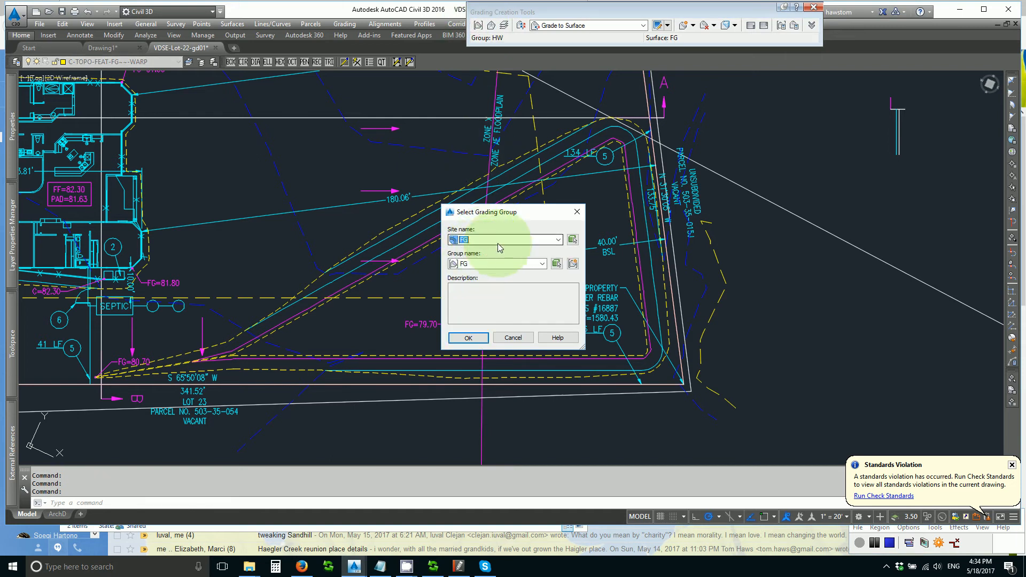
click(500, 242)
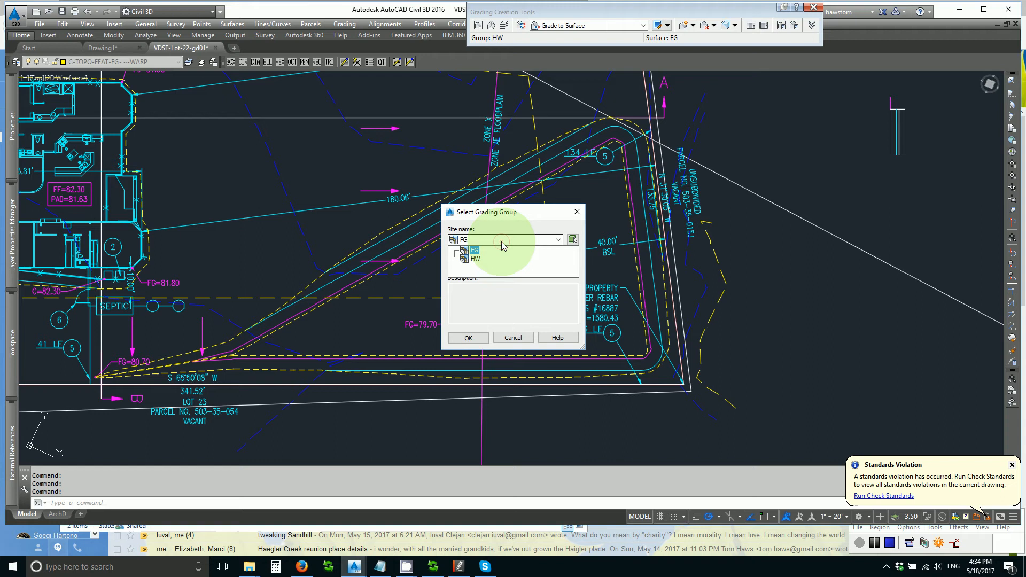
click(476, 261)
click(466, 338)
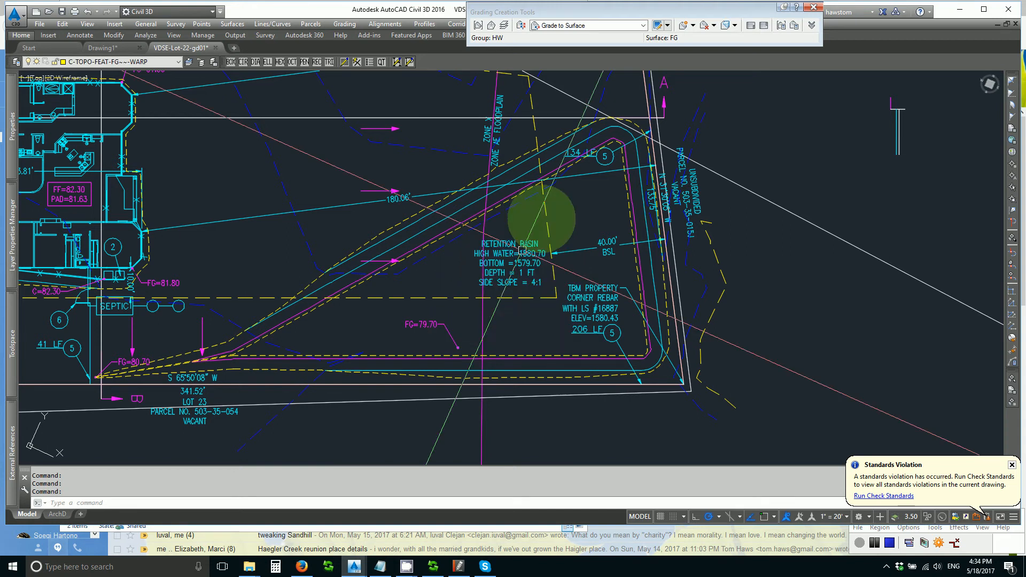
click(764, 25)
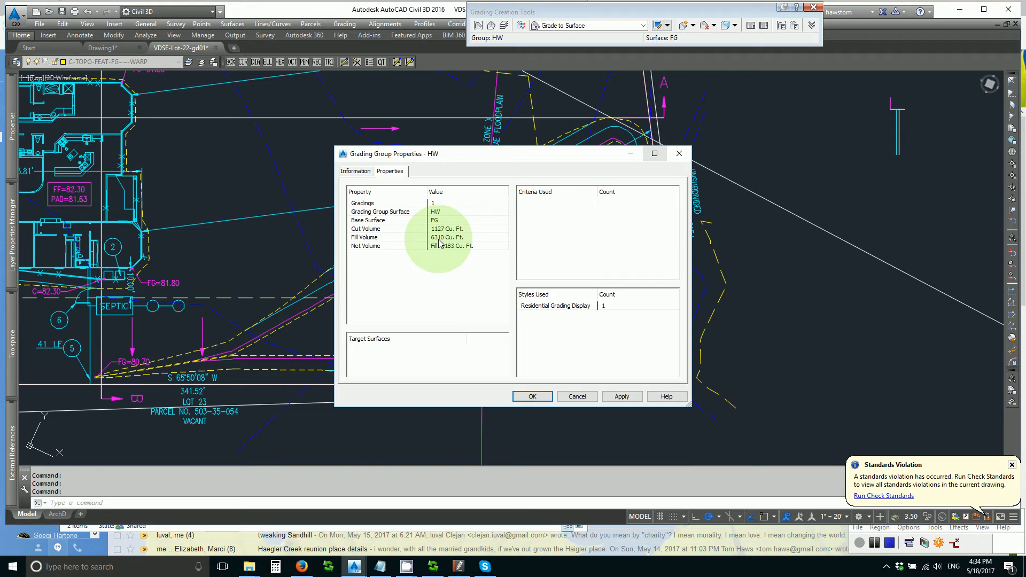
click(532, 396)
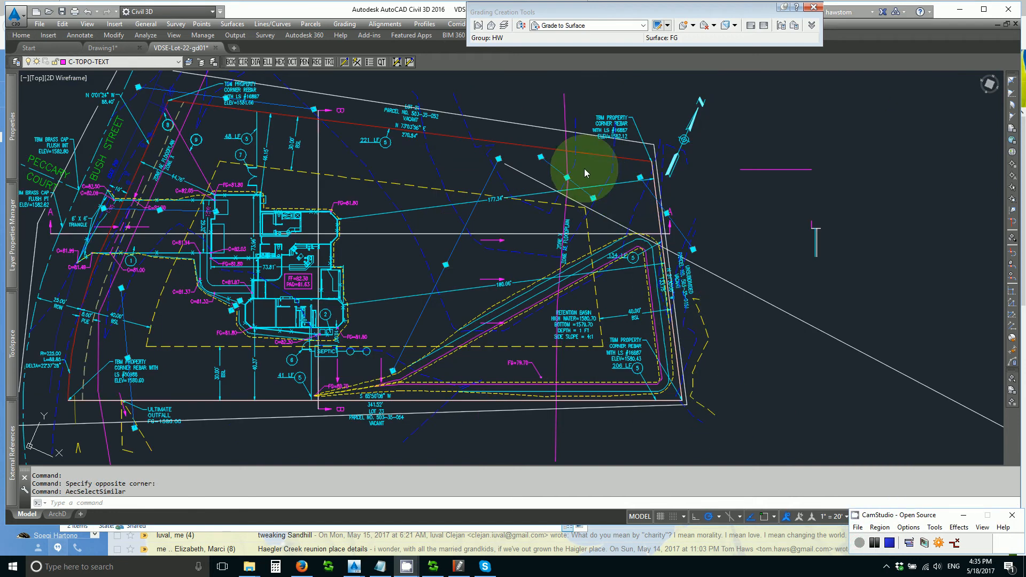
click(581, 178)
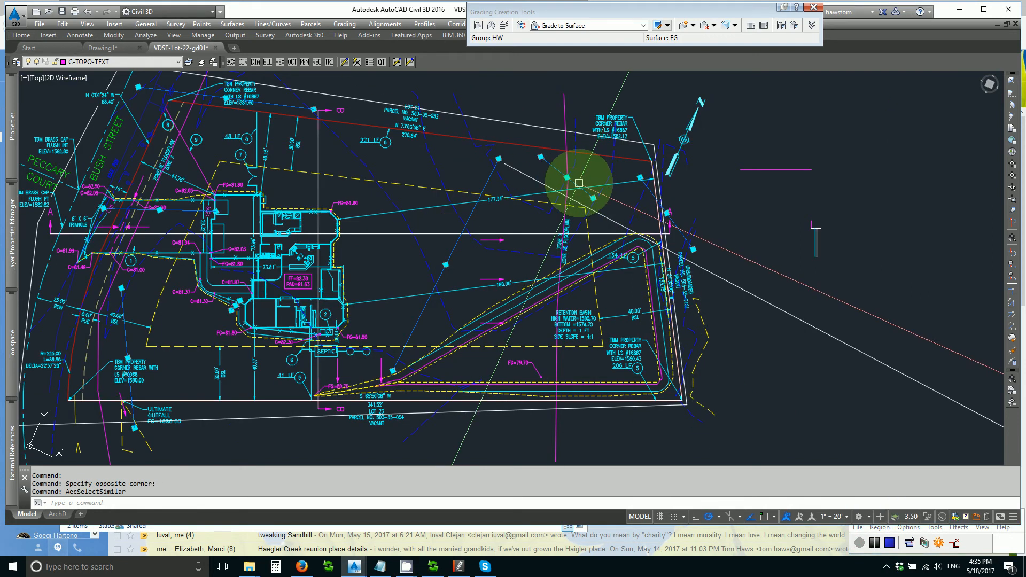
key(m)
key(Return)
key(Escape)
key(Escape)
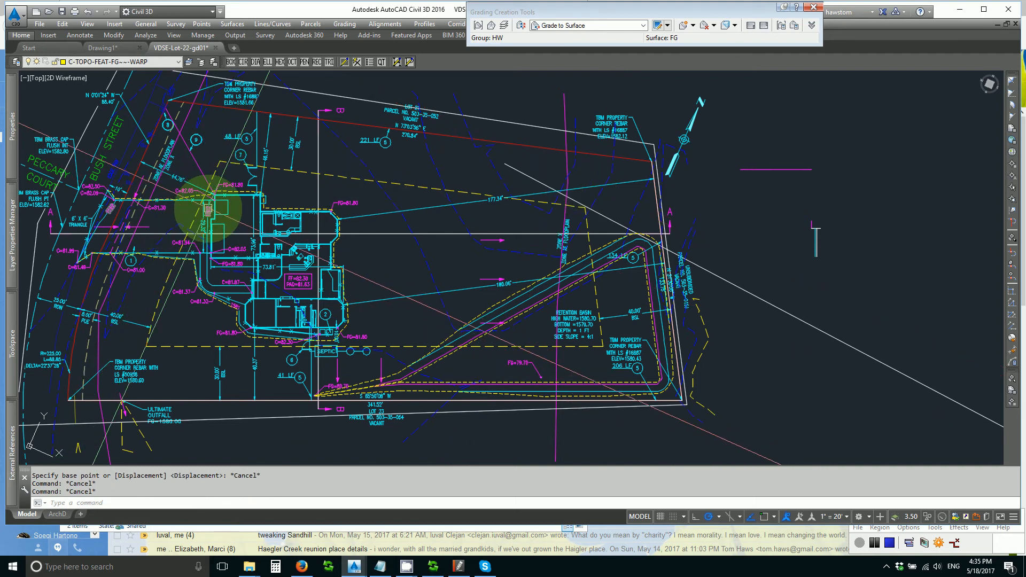
click(209, 209)
right_click(209, 212)
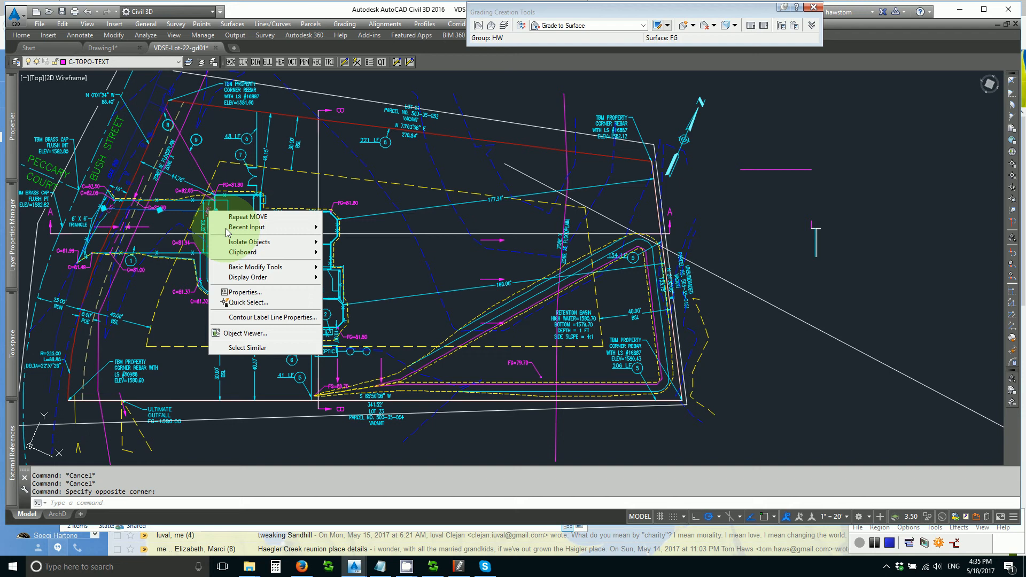
click(252, 334)
click(1015, 6)
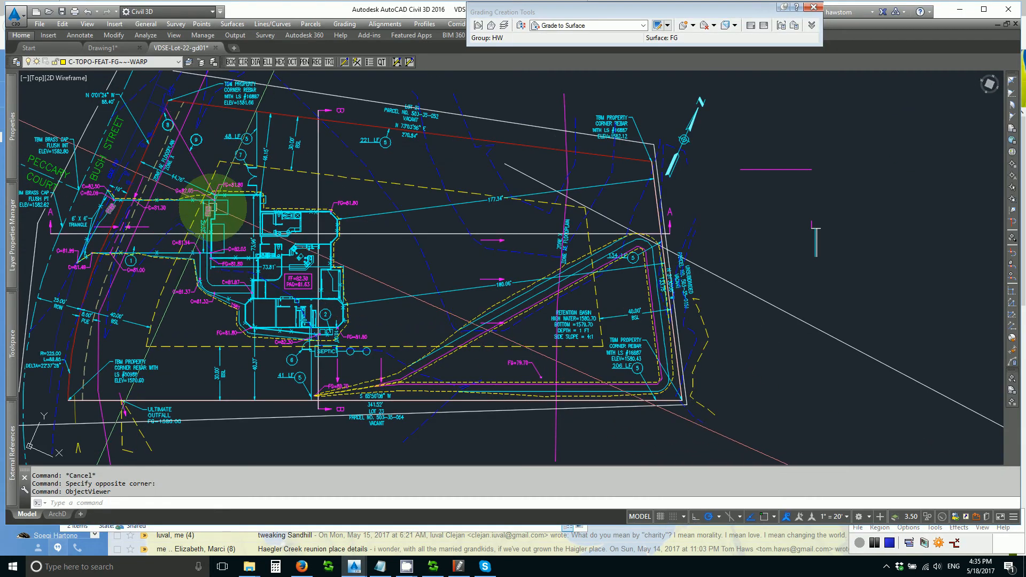
- Select all contour label lines similar to the one by the driveway, and move the one above the basin onto its diagonal side slope
click(210, 212)
right_click(210, 213)
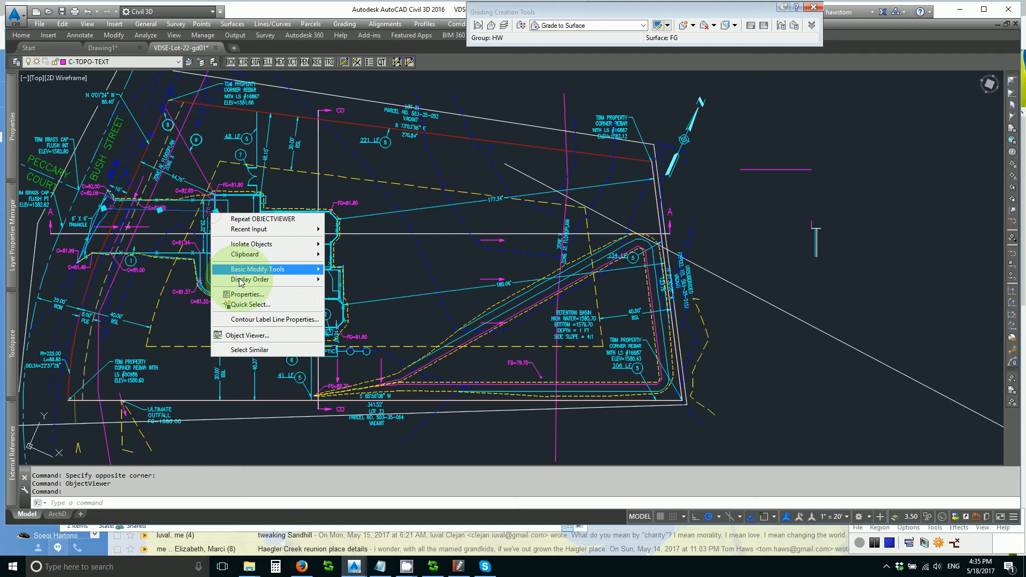
click(241, 346)
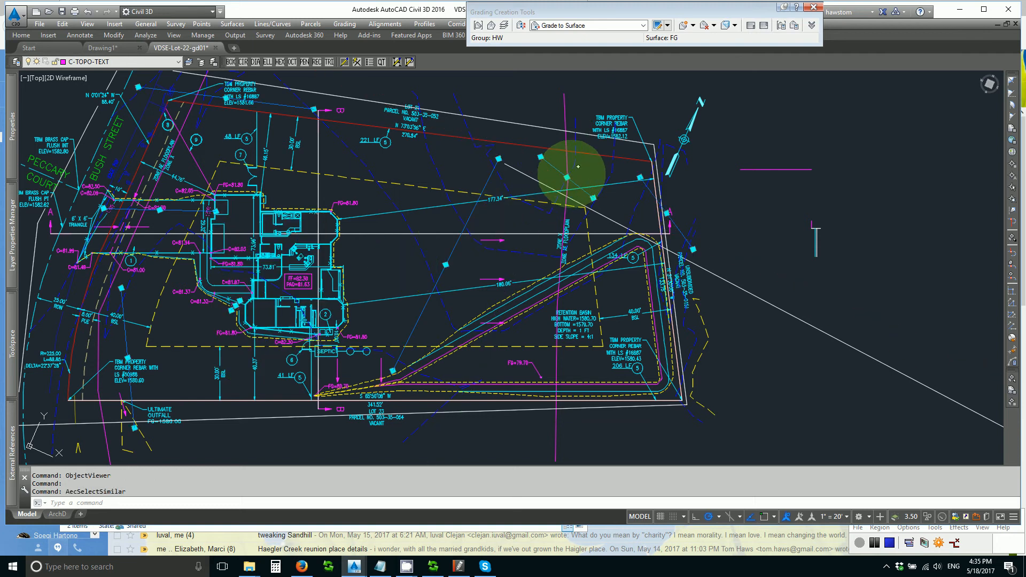
key(Escape)
key(Escape)
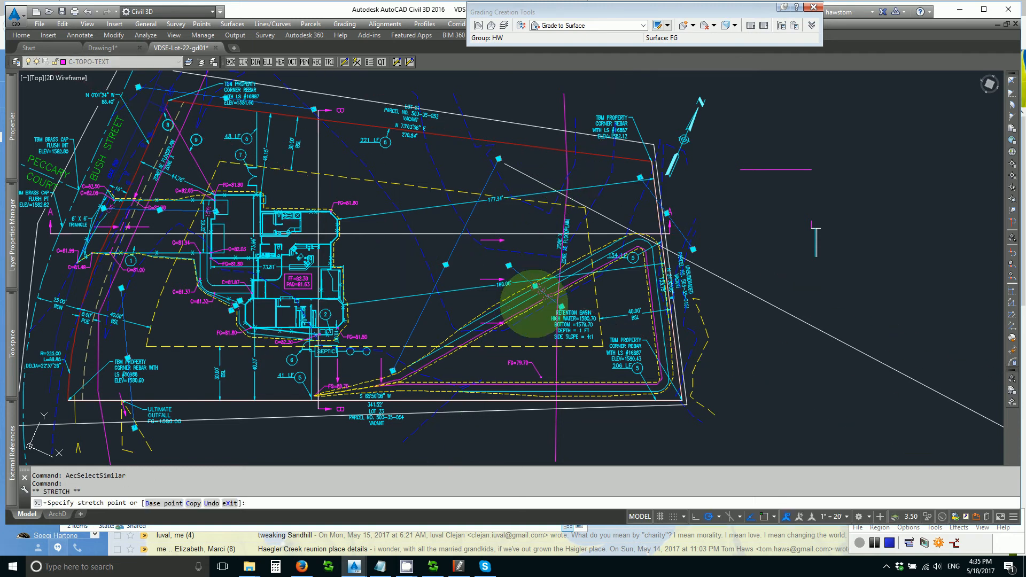
click(537, 307)
key(Escape)
key(Escape)
- Add one user-defined contour at elevation 1580.70 to the FG surface's analysis properties
click(515, 300)
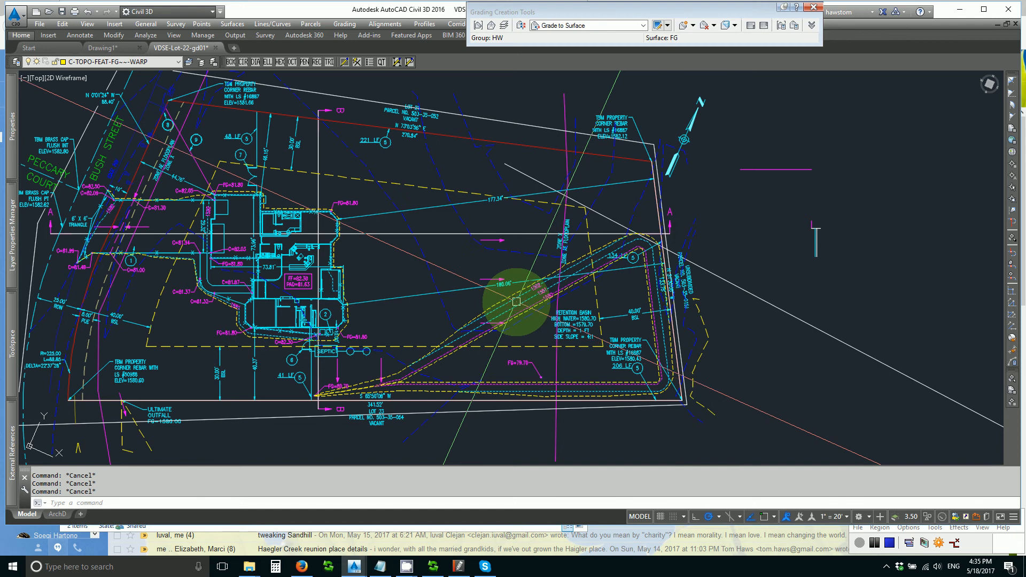
right_click(515, 301)
click(548, 435)
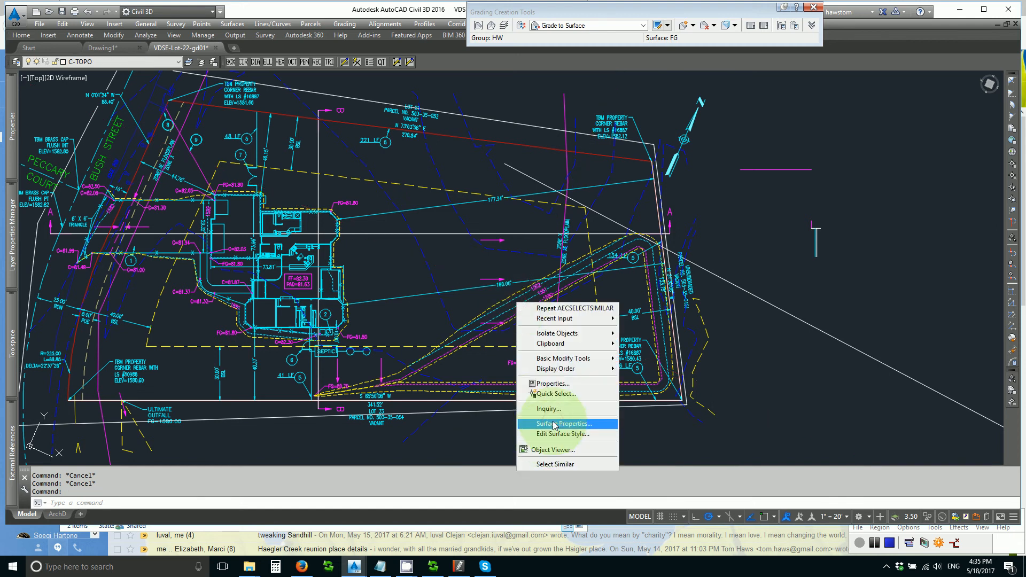
click(554, 425)
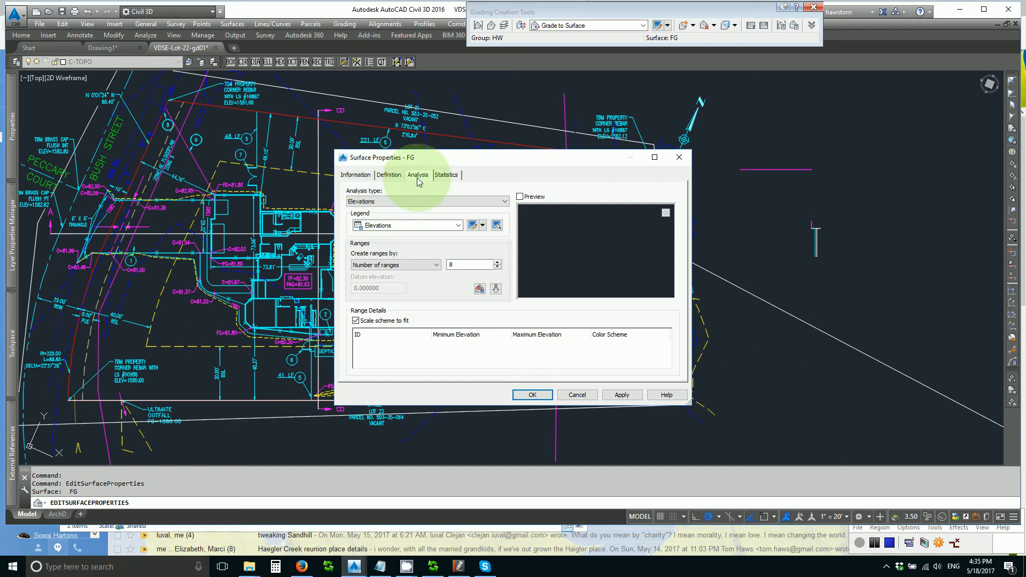
click(408, 207)
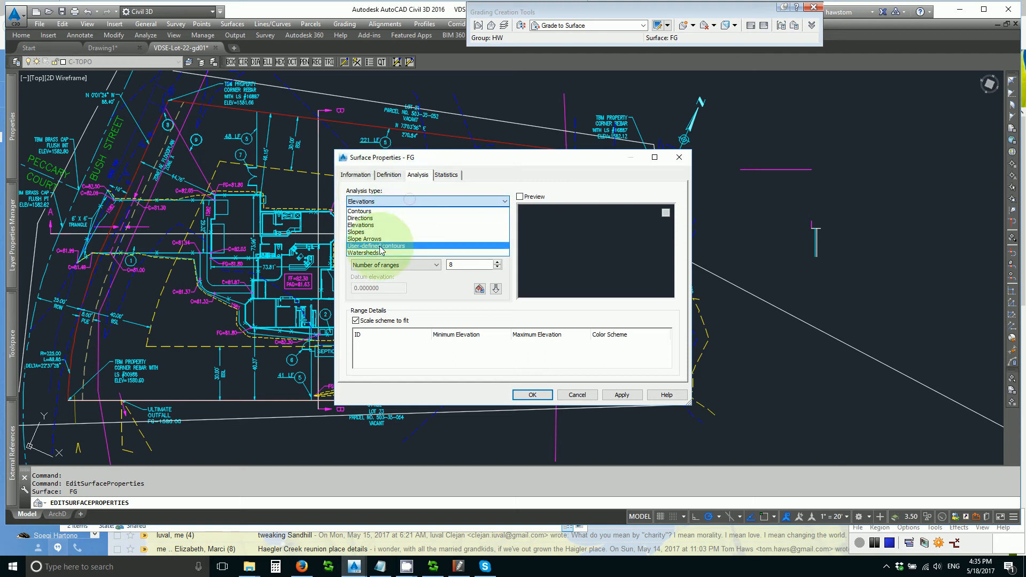
click(382, 245)
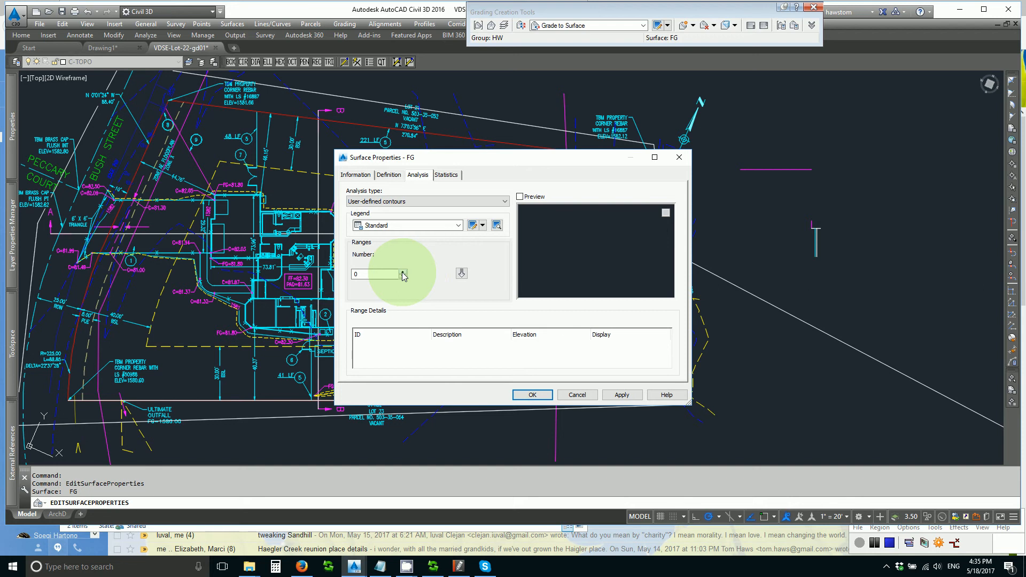
click(402, 272)
click(461, 273)
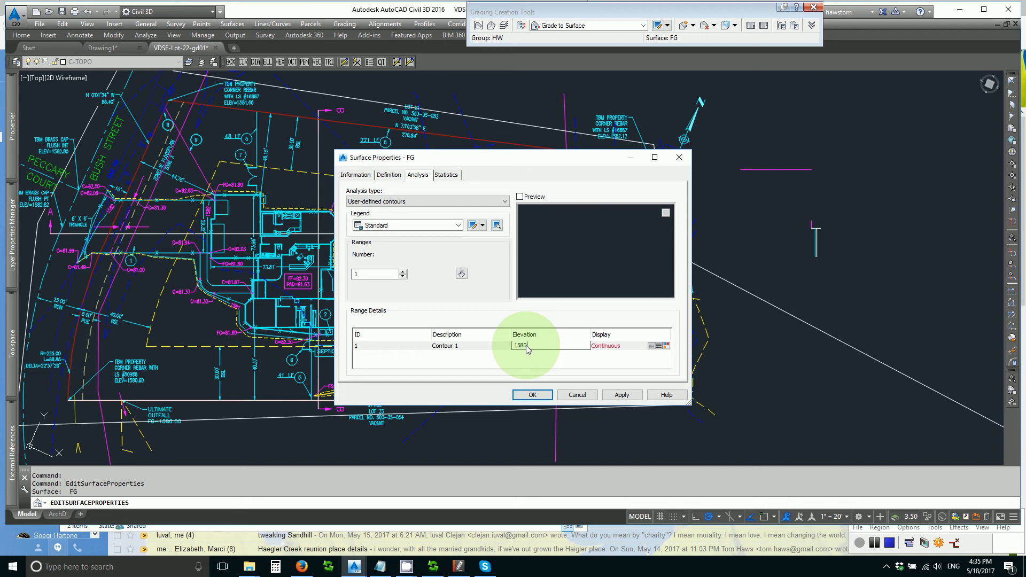
click(531, 394)
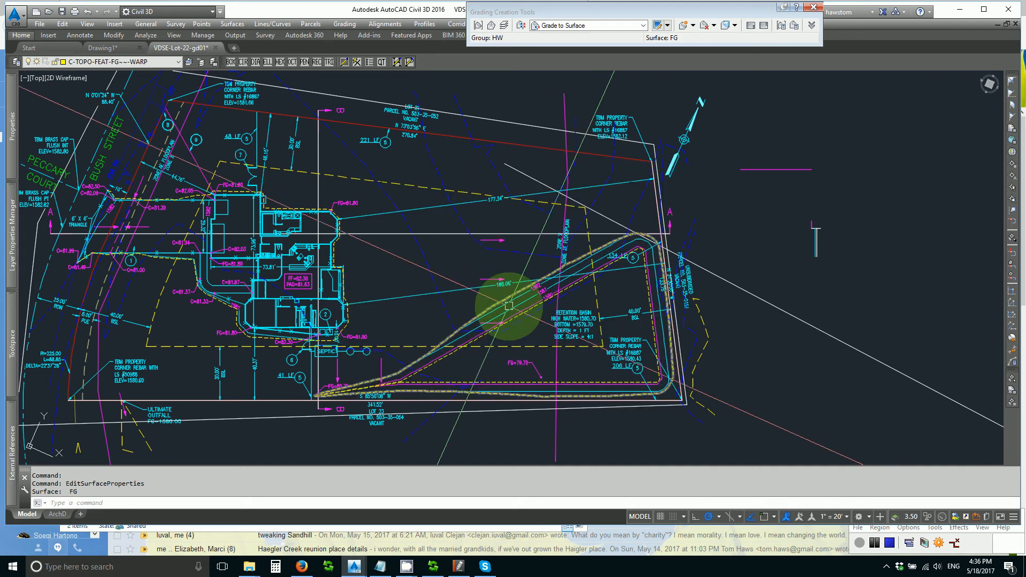
- Turn on the display of User Contours in the FG surface style Contours 1' and 5' (Proposed)
right_click(512, 311)
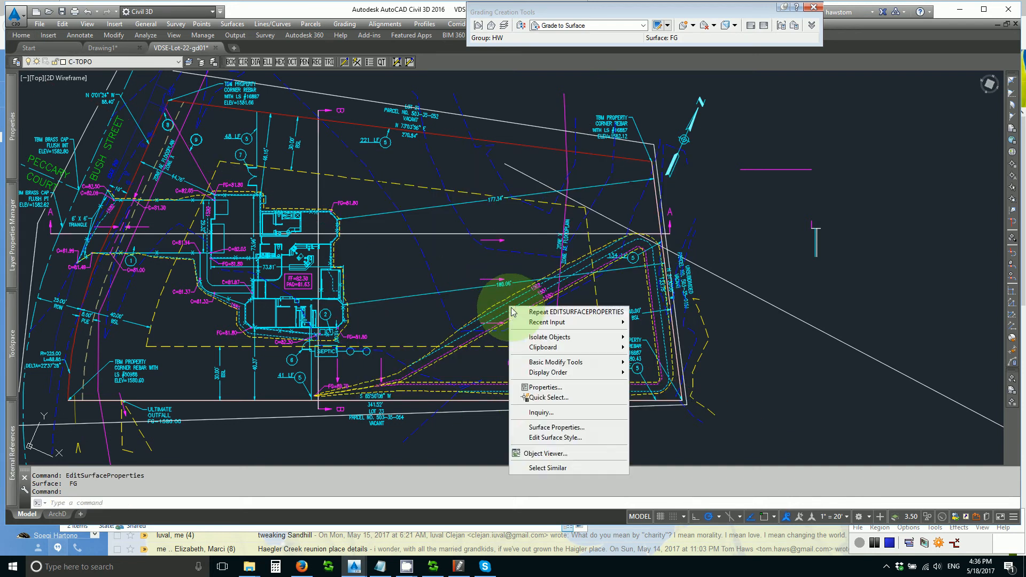
click(551, 438)
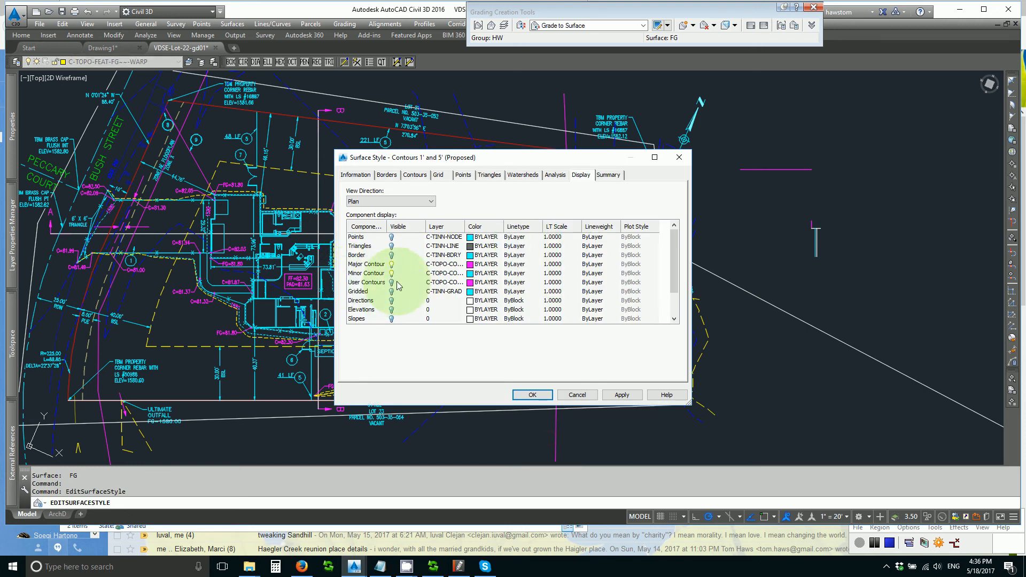
click(524, 396)
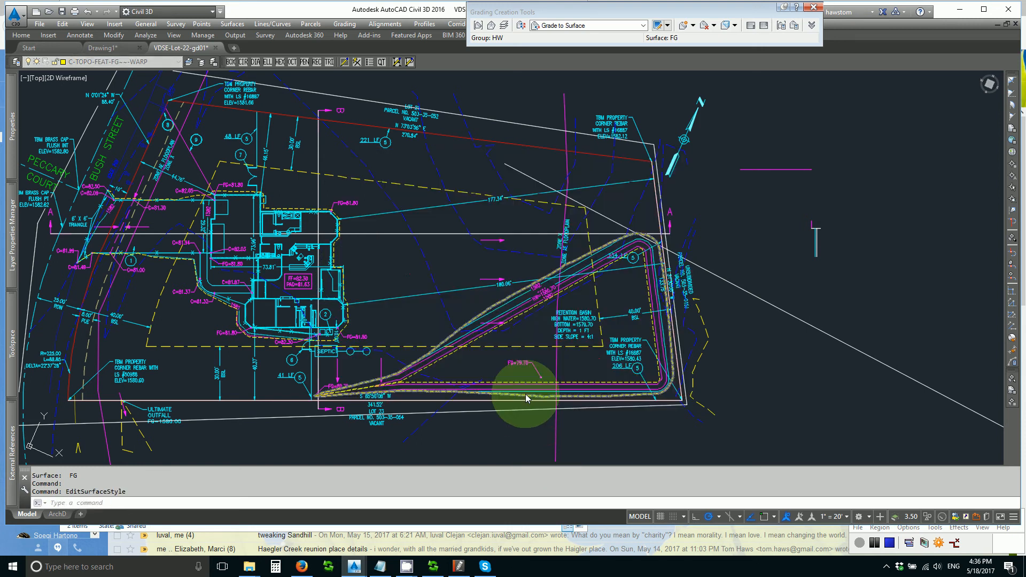
- Copy the basin's contour label line to another spot on the diagonal slope and to two spots along the bottom side slope
scroll(522, 323, up, 8)
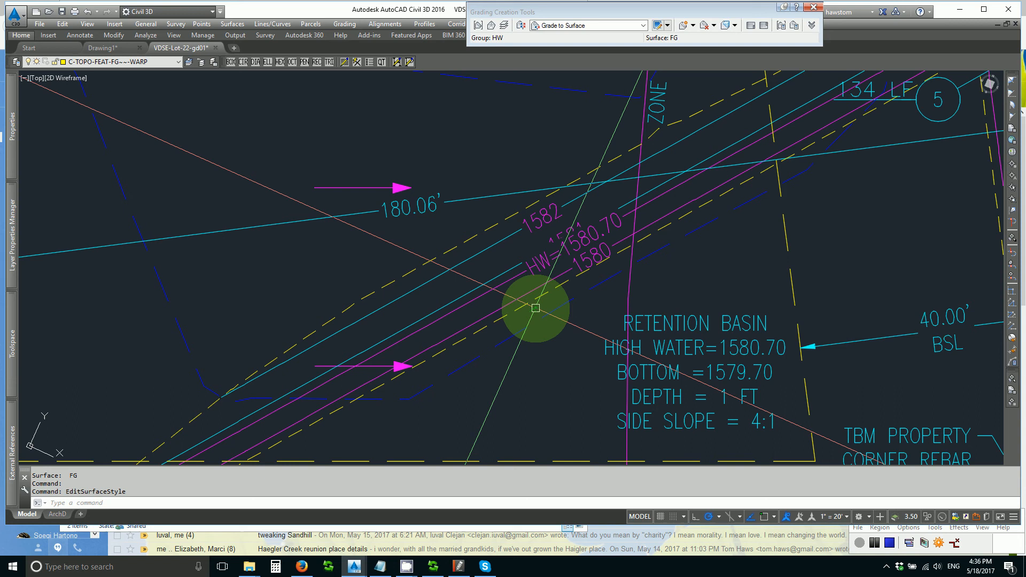
click(547, 266)
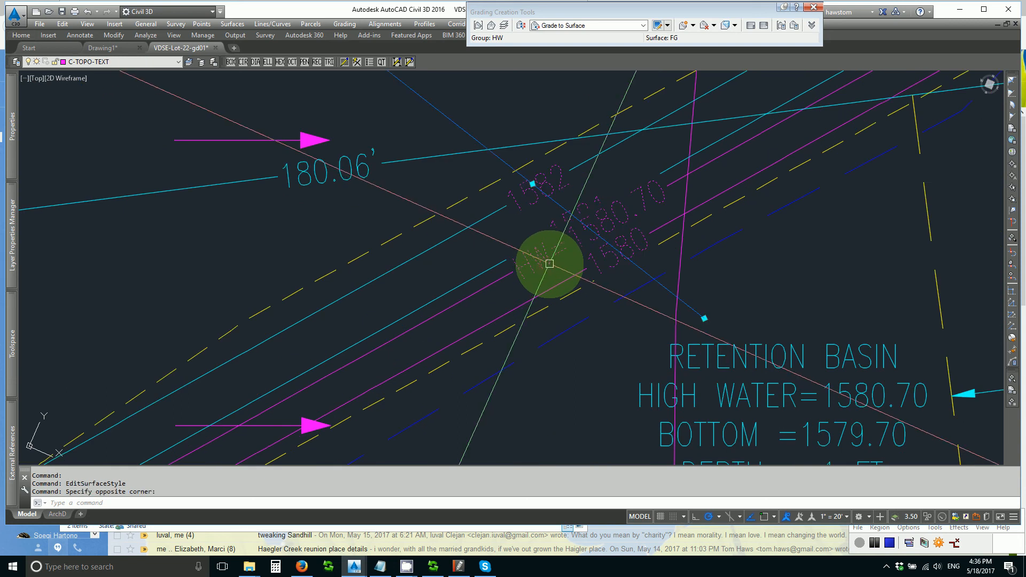
key(Return)
click(573, 264)
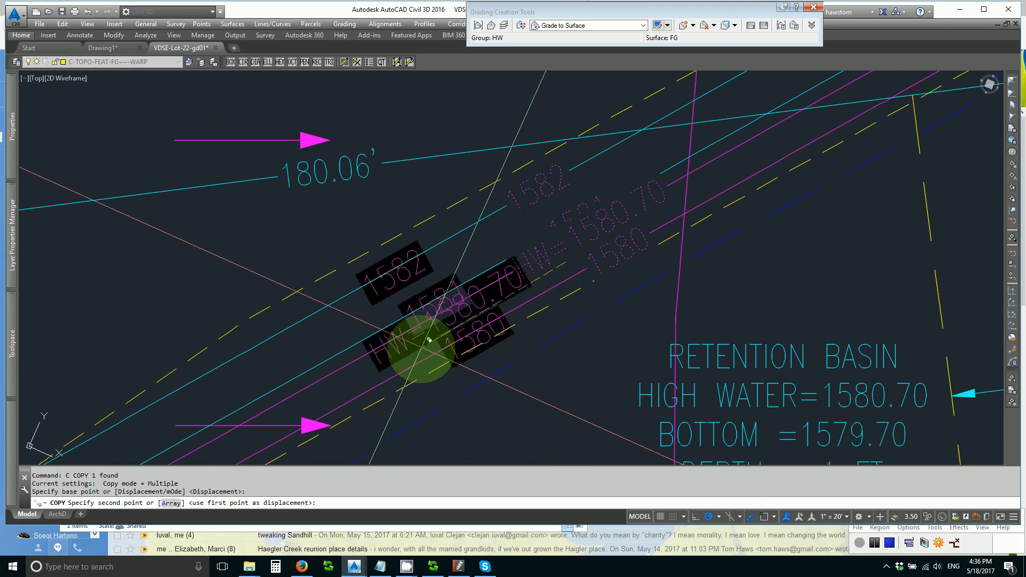
click(423, 354)
scroll(422, 356, down, 6)
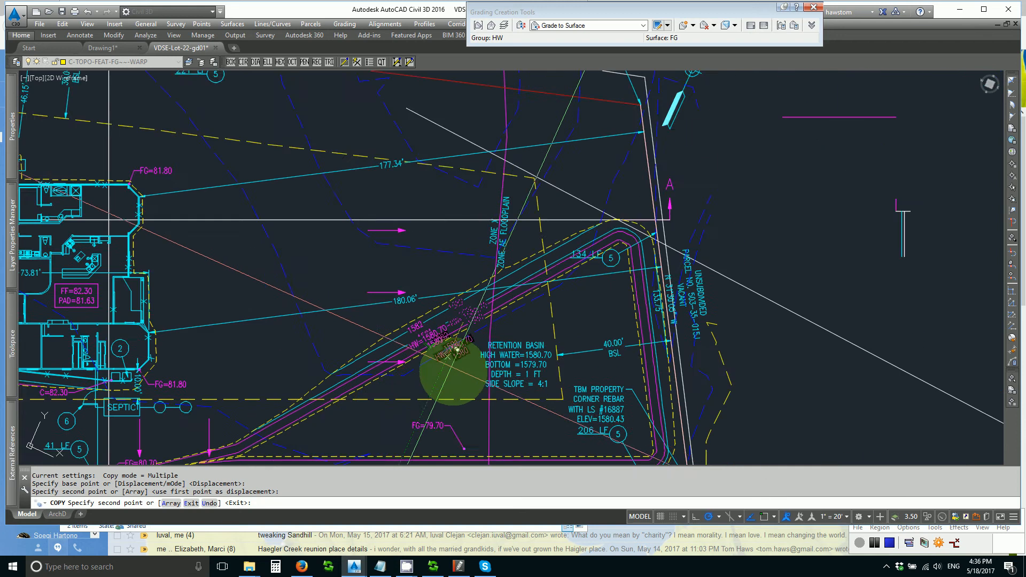
mouse_move(447, 367)
middle_down()
mouse_move(470, 327)
mouse_move(469, 275)
middle_up()
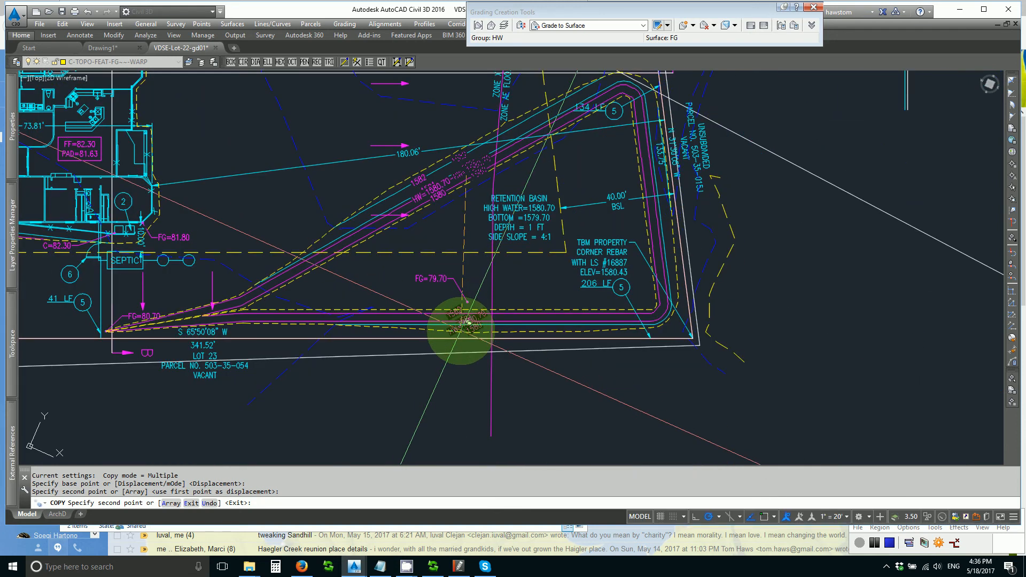
click(513, 326)
key(Return)
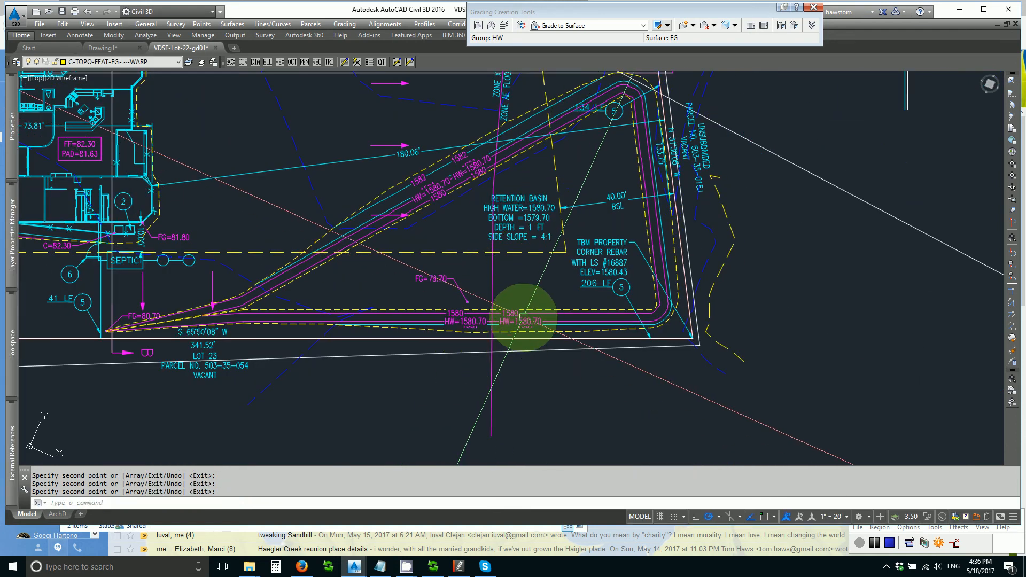
- Stretch the inner end of the right-hand label line on the bottom side slope so it crosses the contours squarely
click(523, 317)
click(499, 304)
click(461, 275)
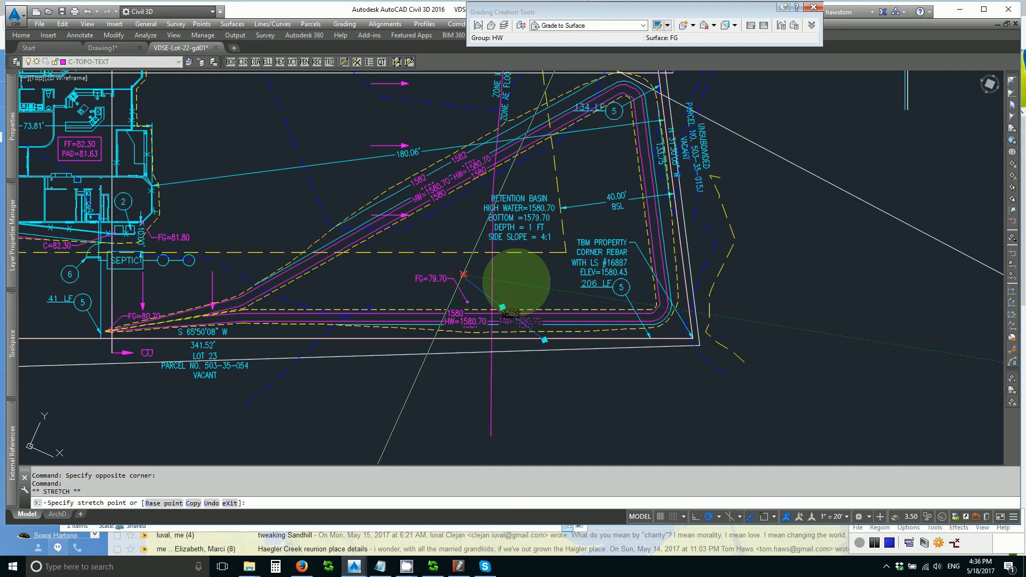
click(534, 295)
key(Escape)
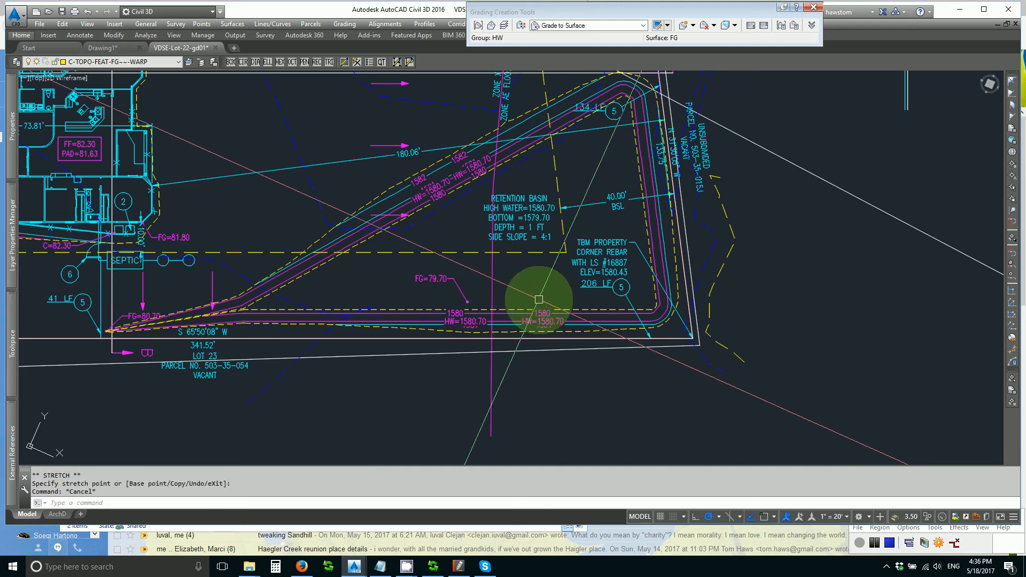
- Turn off Display User Contour Labels for the right-hand contour label lines on the diagonal slope and the bottom side slope
click(539, 316)
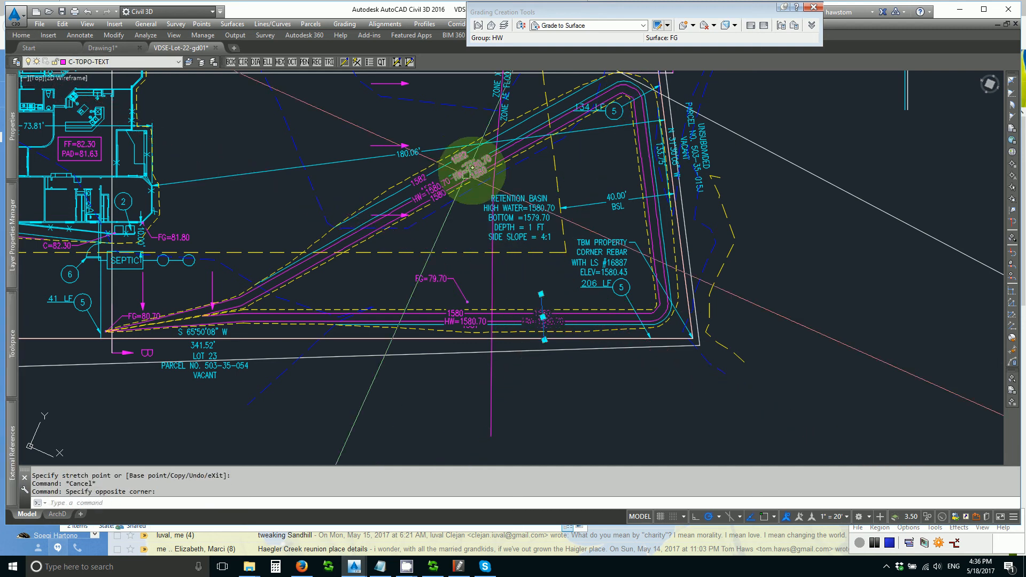
click(480, 159)
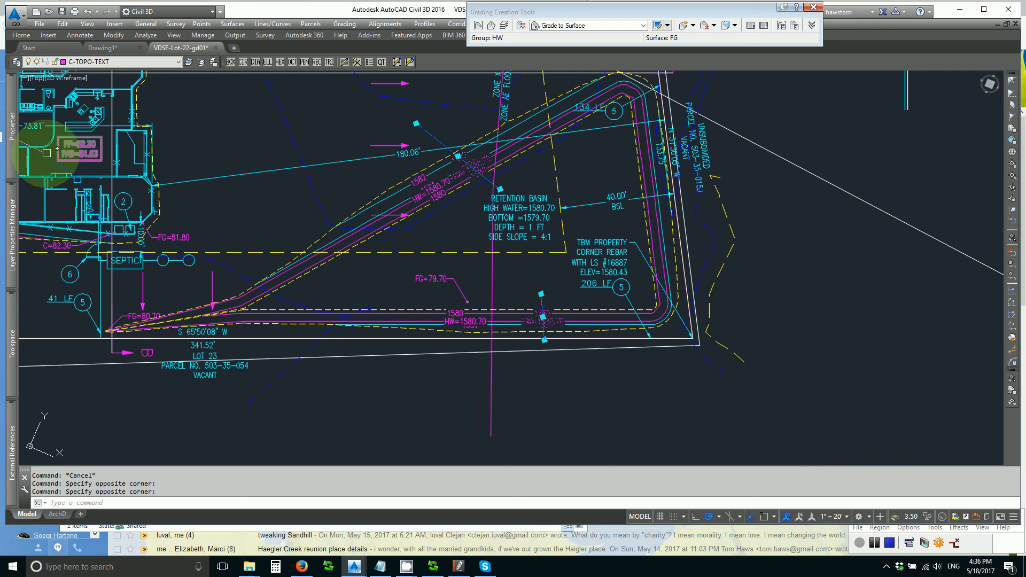
mouse_move(13, 152)
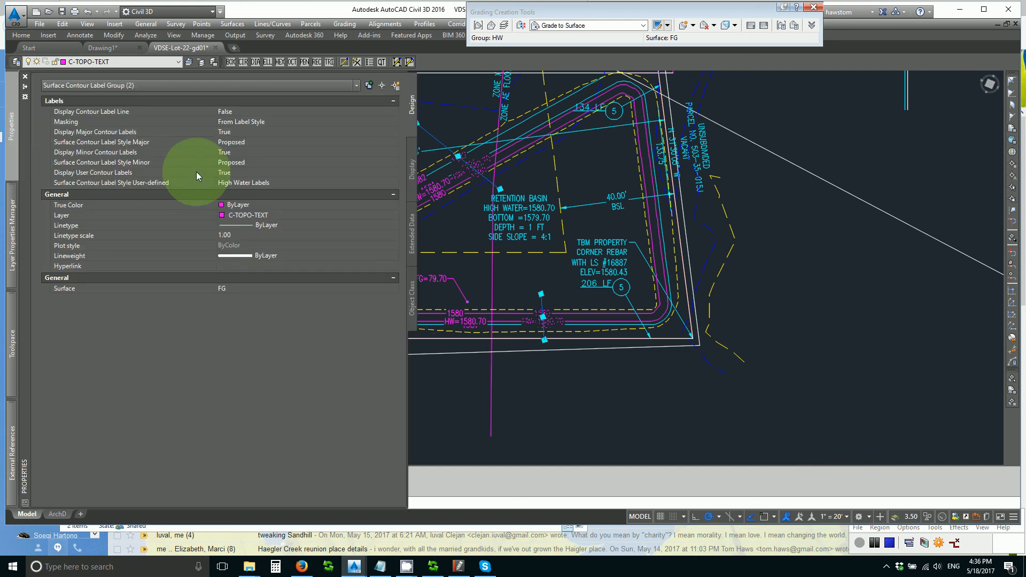
click(221, 173)
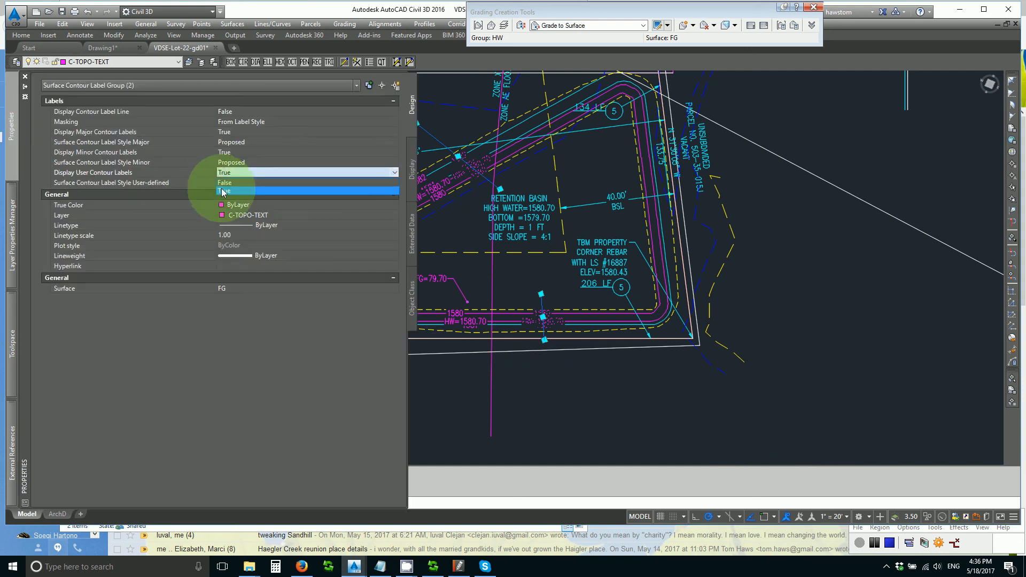
click(226, 181)
key(Escape)
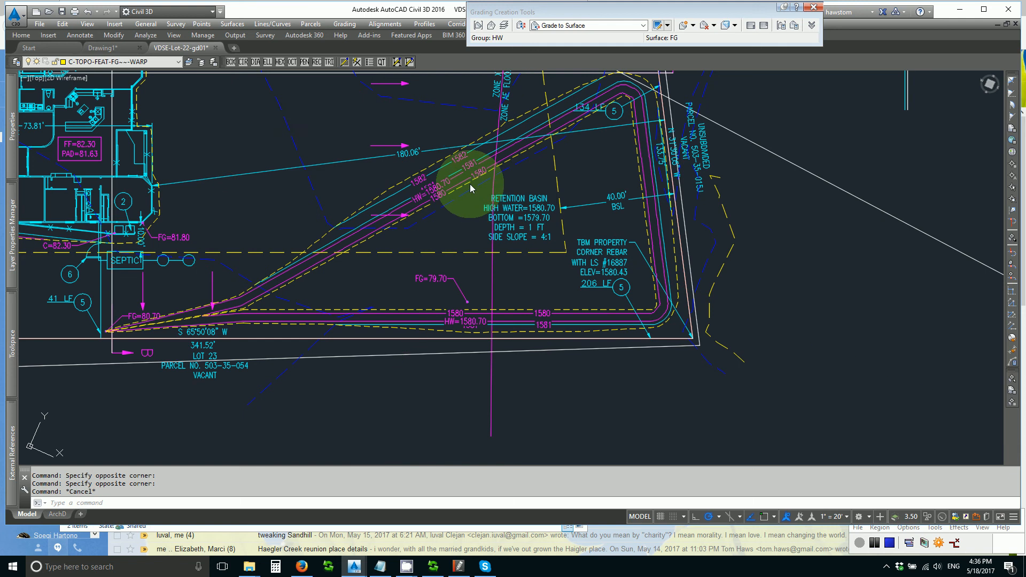
- Shorten the remaining label line on the diagonal slope from both ends so it crosses only the 1580.70 high-water contour
scroll(424, 191, up, 2)
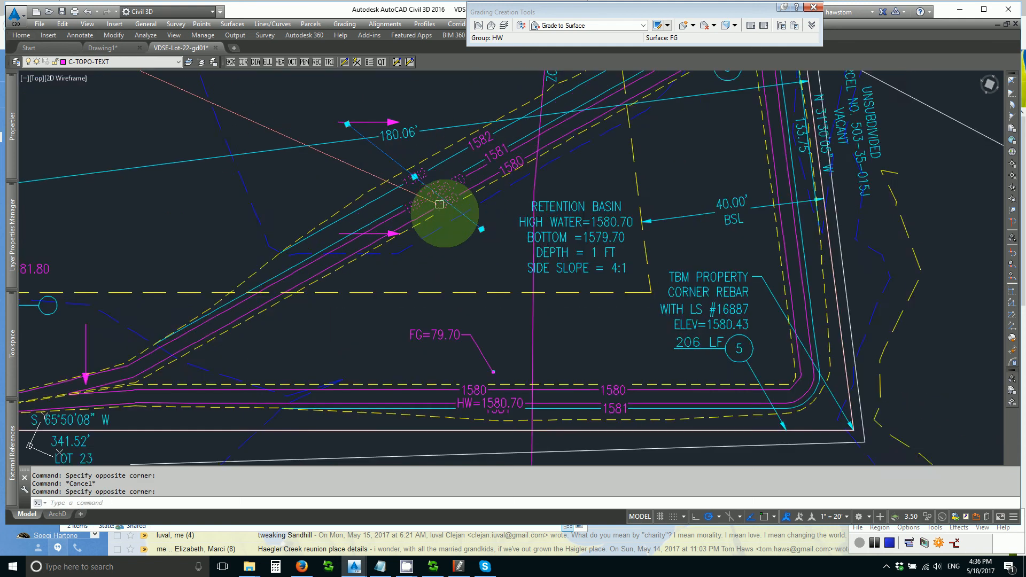
click(494, 233)
click(494, 234)
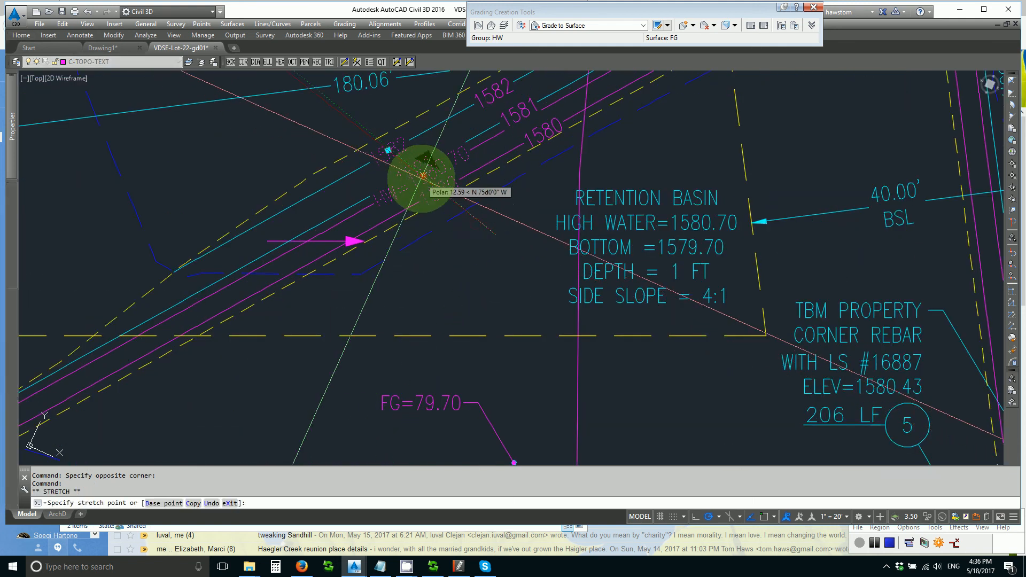
scroll(424, 180, up, 2)
scroll(433, 192, down, 5)
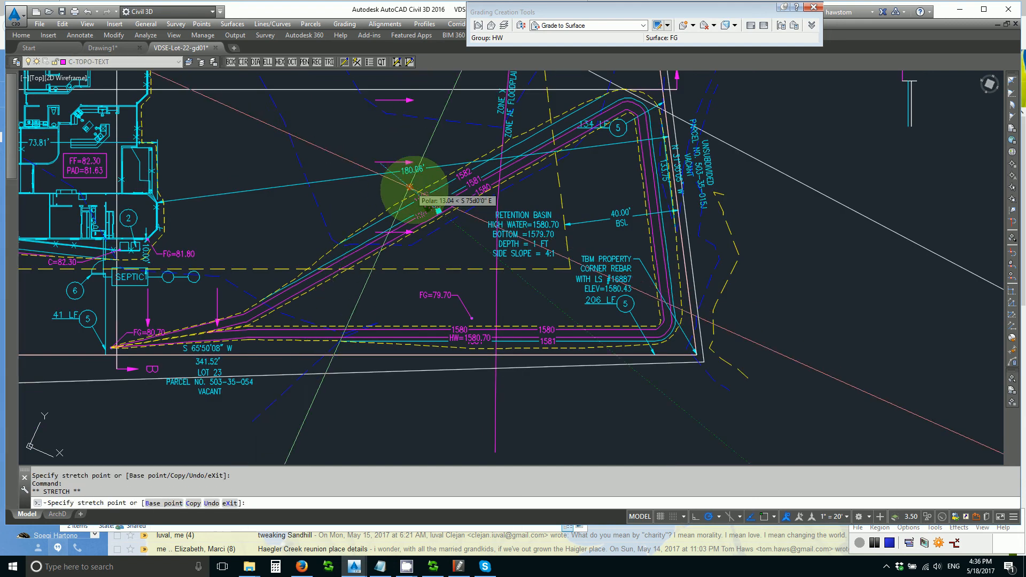
scroll(418, 191, up, 5)
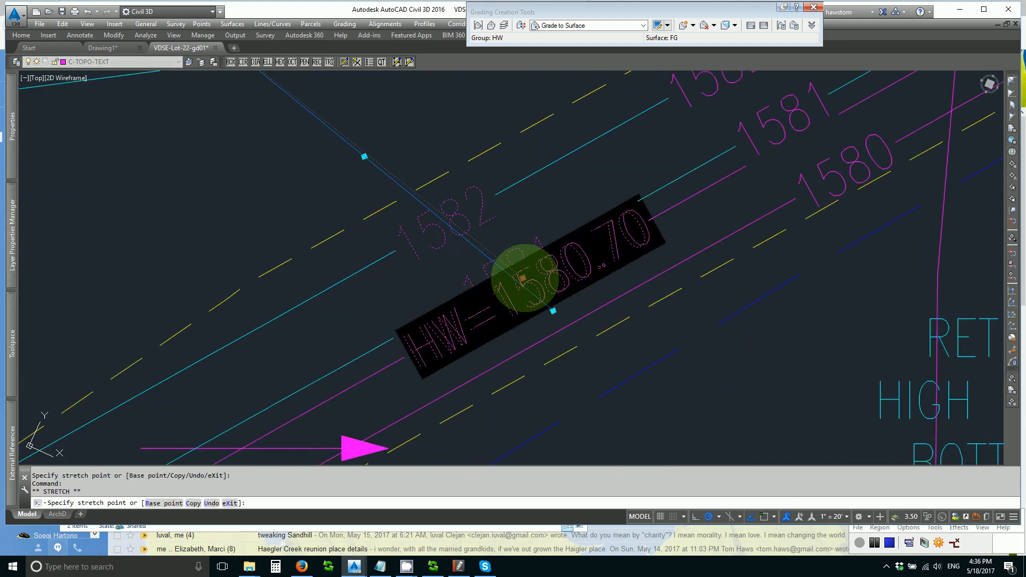
click(506, 280)
- Shorten the left-hand label line on the bottom side slope to cross only the 1580.70 contour, and shift it left, clear of the section line
scroll(480, 277, down, 4)
scroll(509, 337, down, 2)
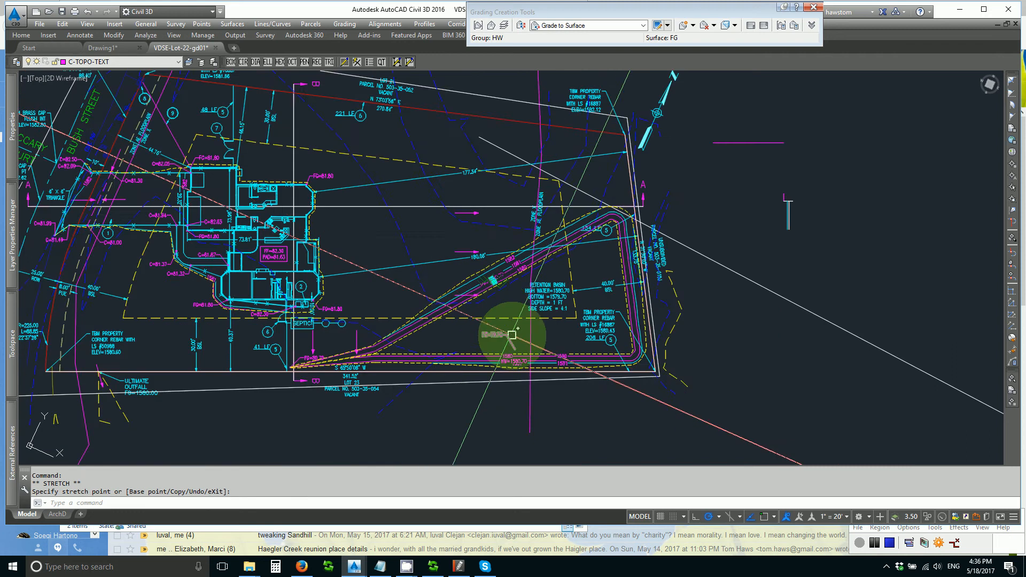
scroll(518, 405, up, 6)
click(506, 343)
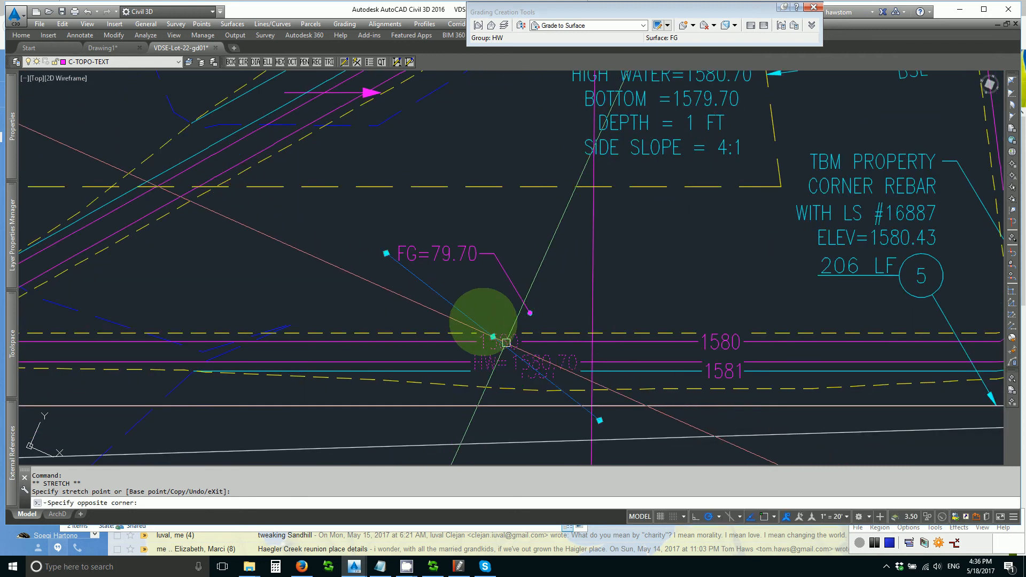
click(386, 253)
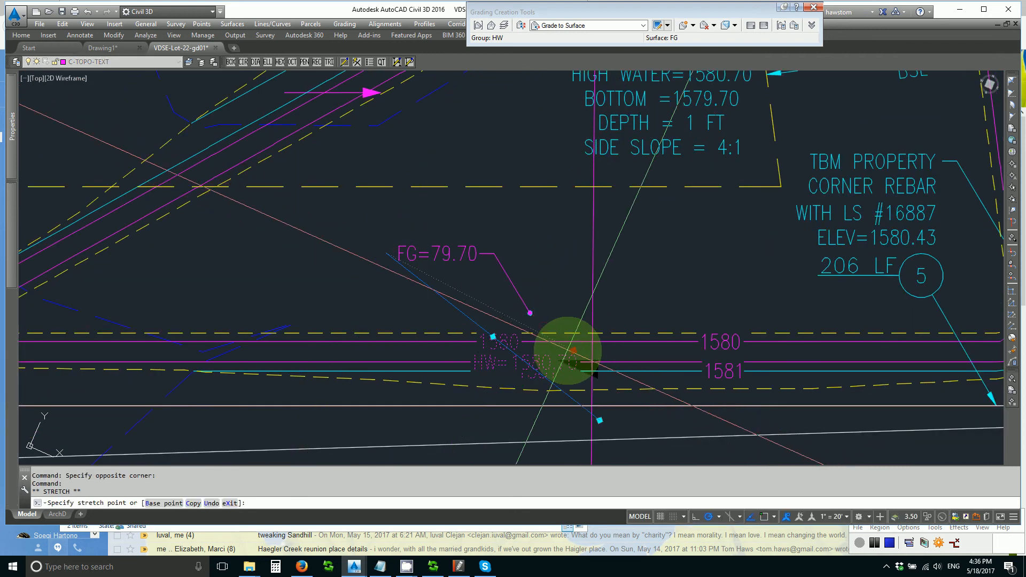
click(553, 348)
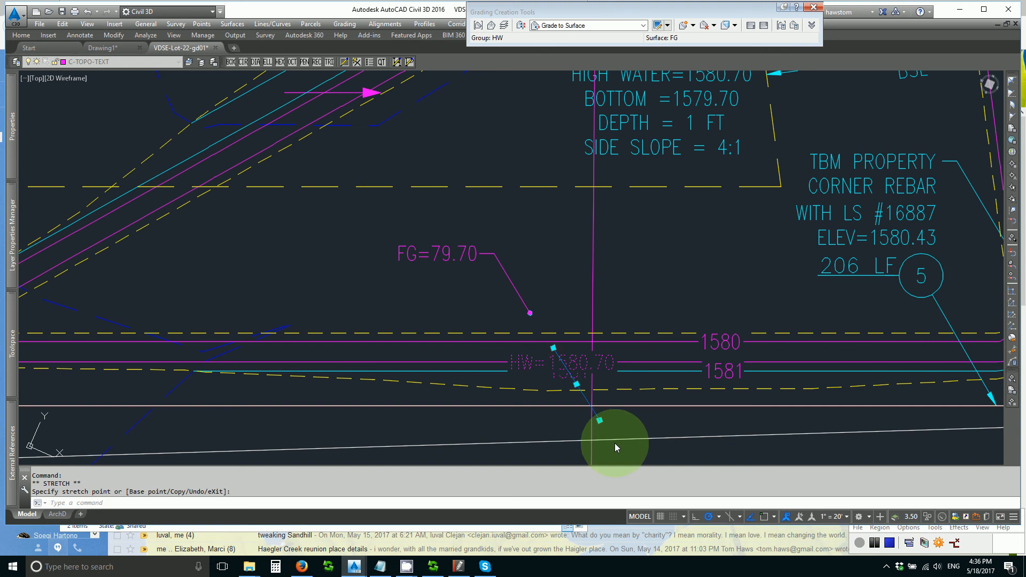
click(599, 421)
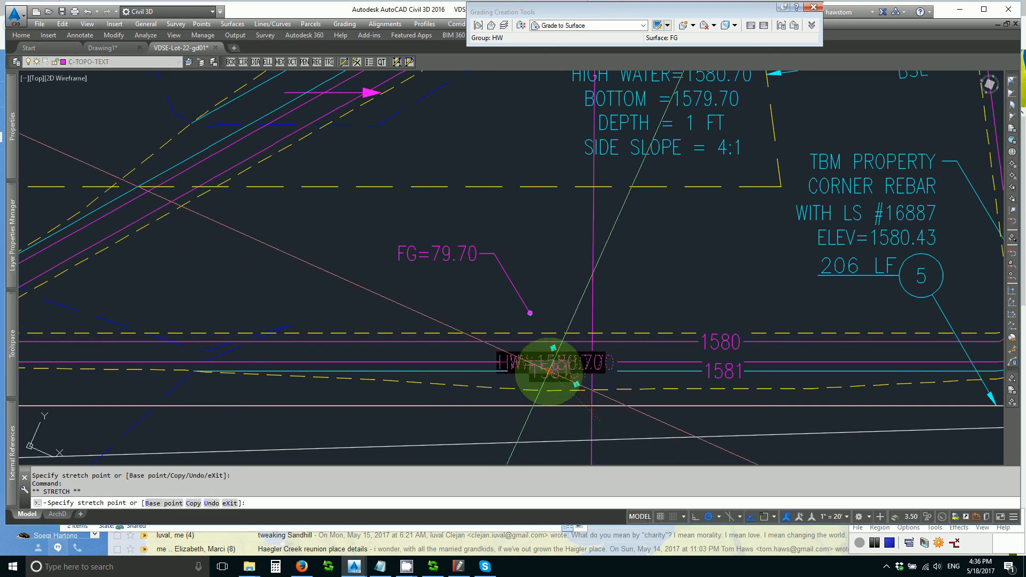
click(553, 367)
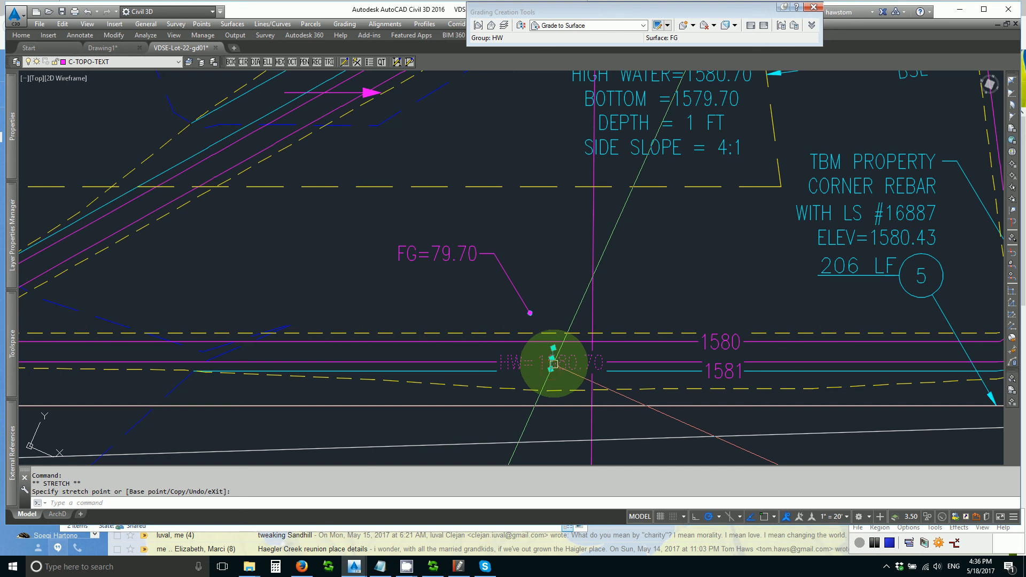
click(552, 358)
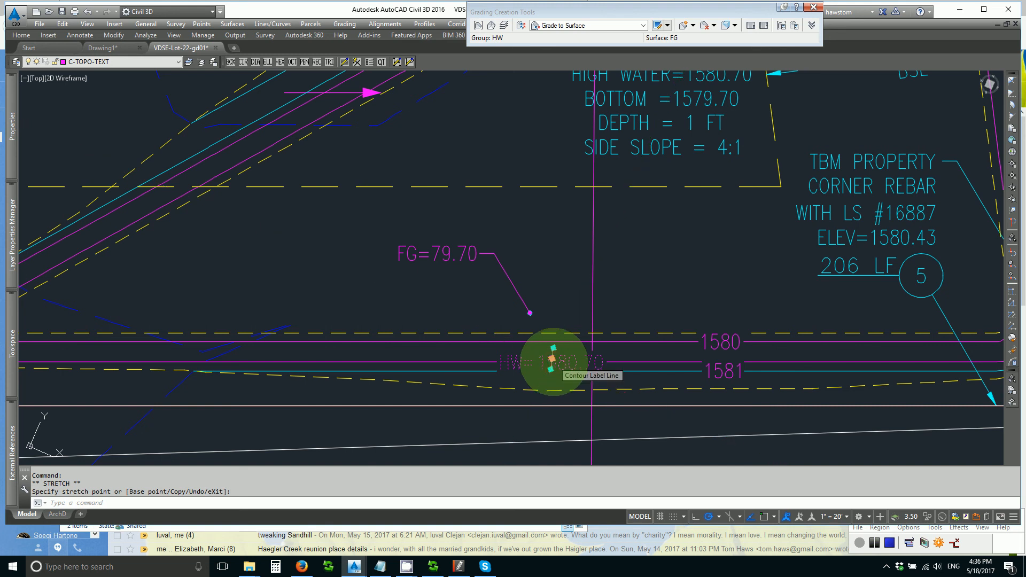
click(488, 358)
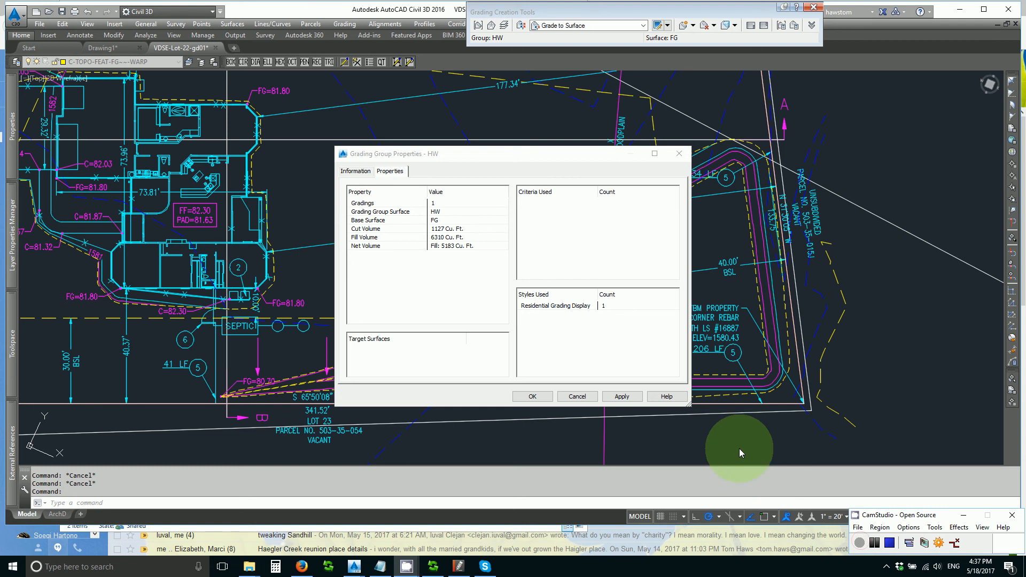
- Check the HW grading group's fill volume and set VOLUME PROVIDED in the ArchD layout's retention note to 6310 CU FT
click(577, 396)
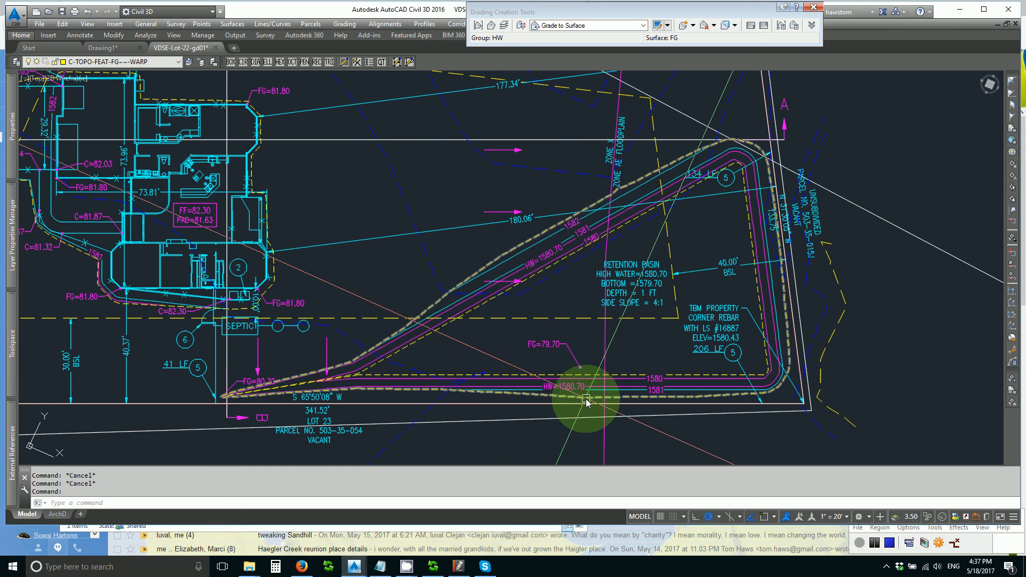
click(57, 515)
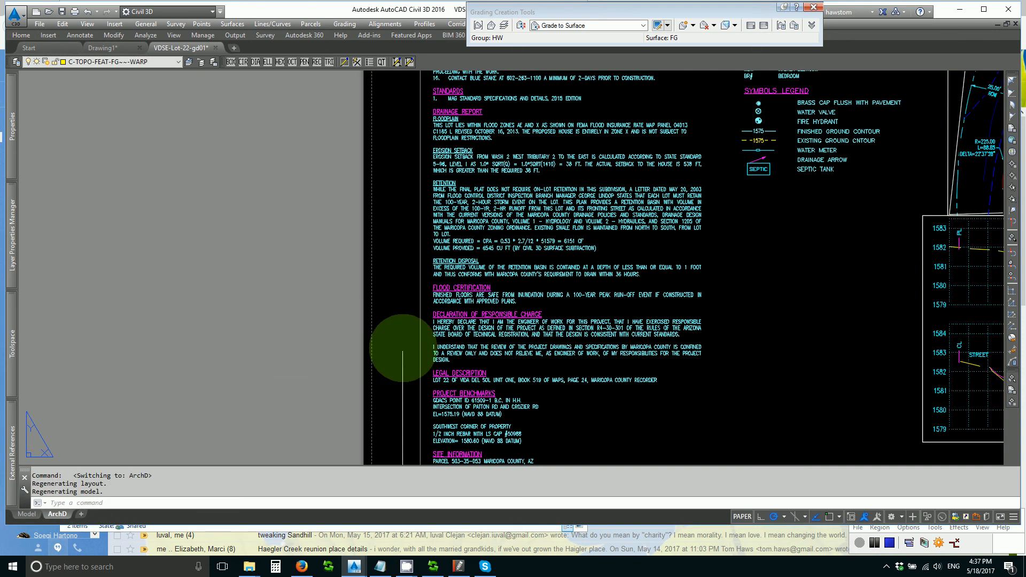
scroll(582, 301, up, 2)
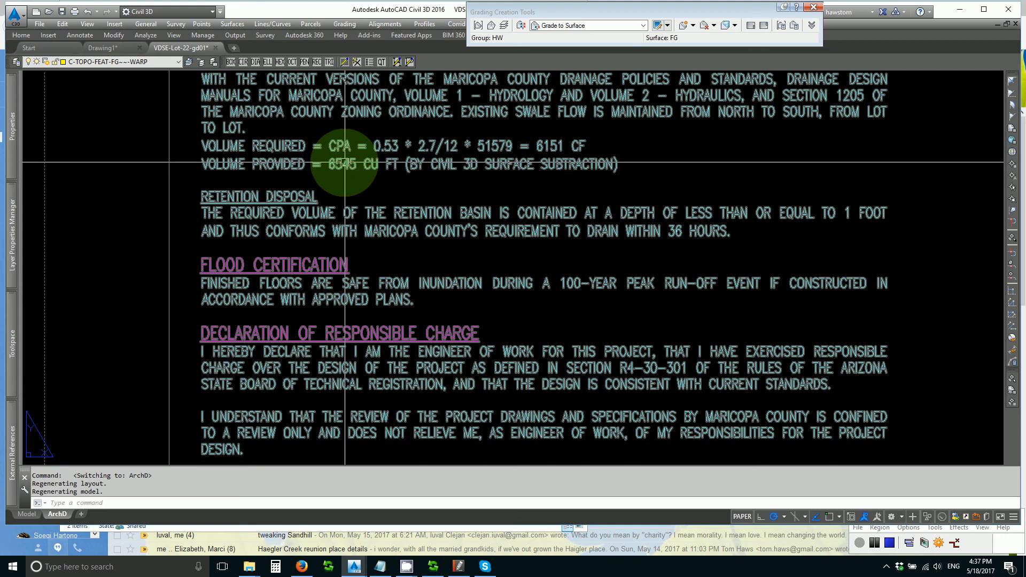
click(345, 163)
double_click(339, 164)
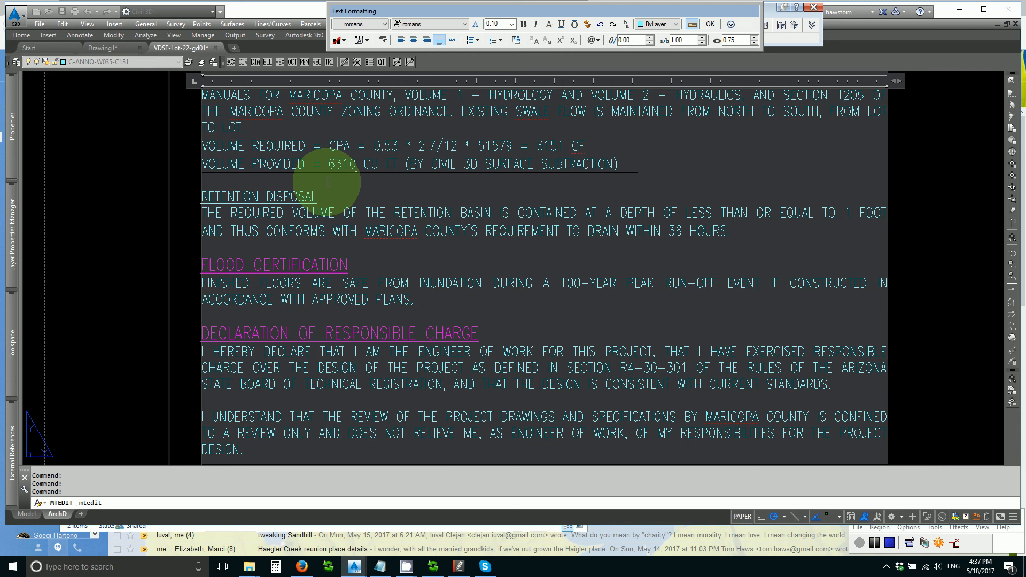
click(934, 252)
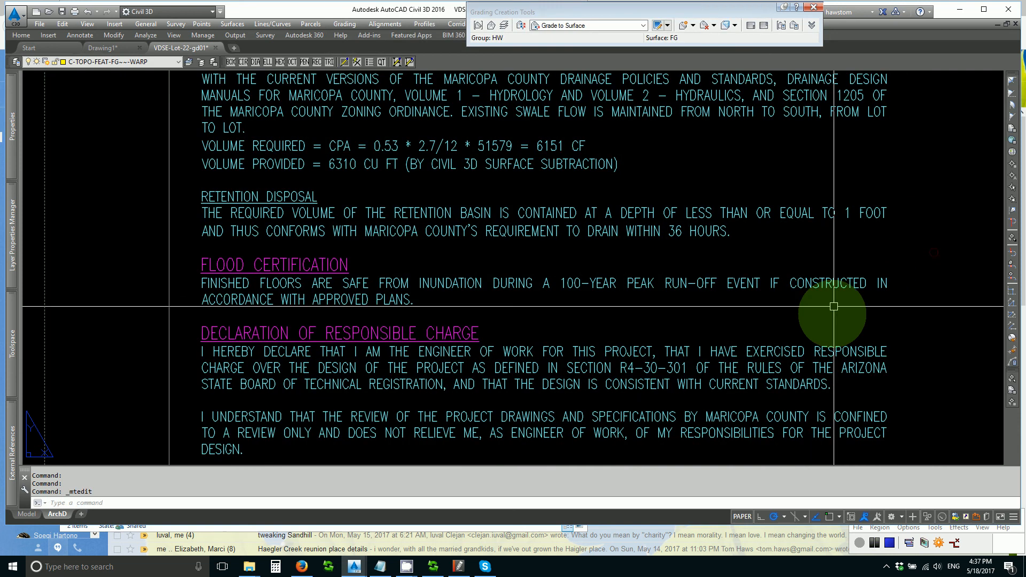